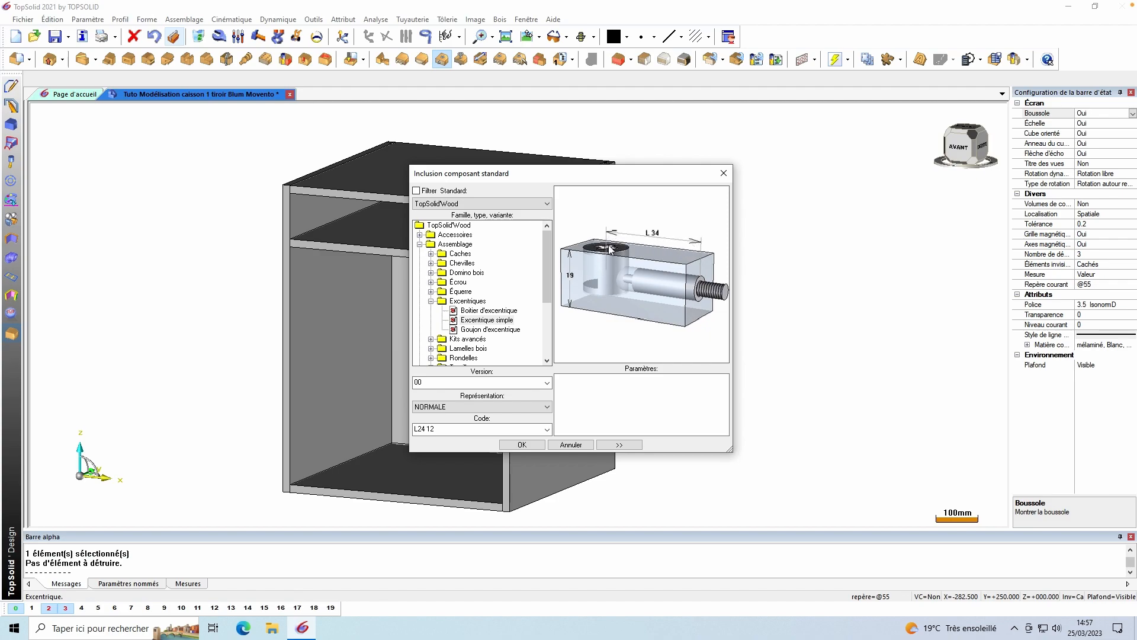
Choose code L34 19 for the simple eccentric (Excentrique simple) and insert the component.
left_click(547, 429)
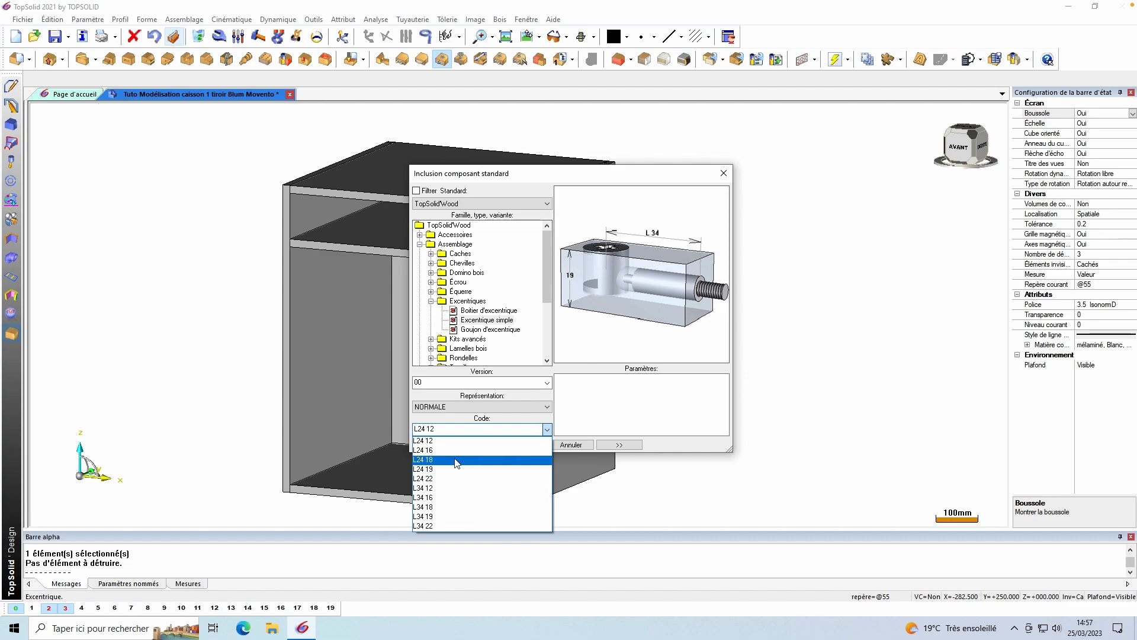
left_click(450, 498)
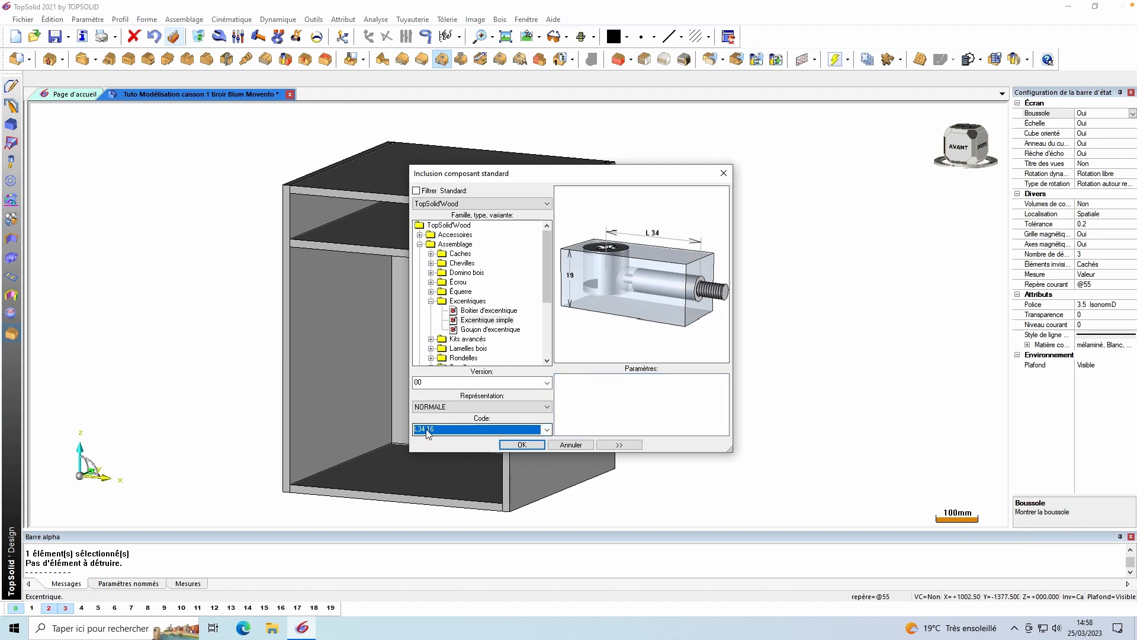
left_click(547, 429)
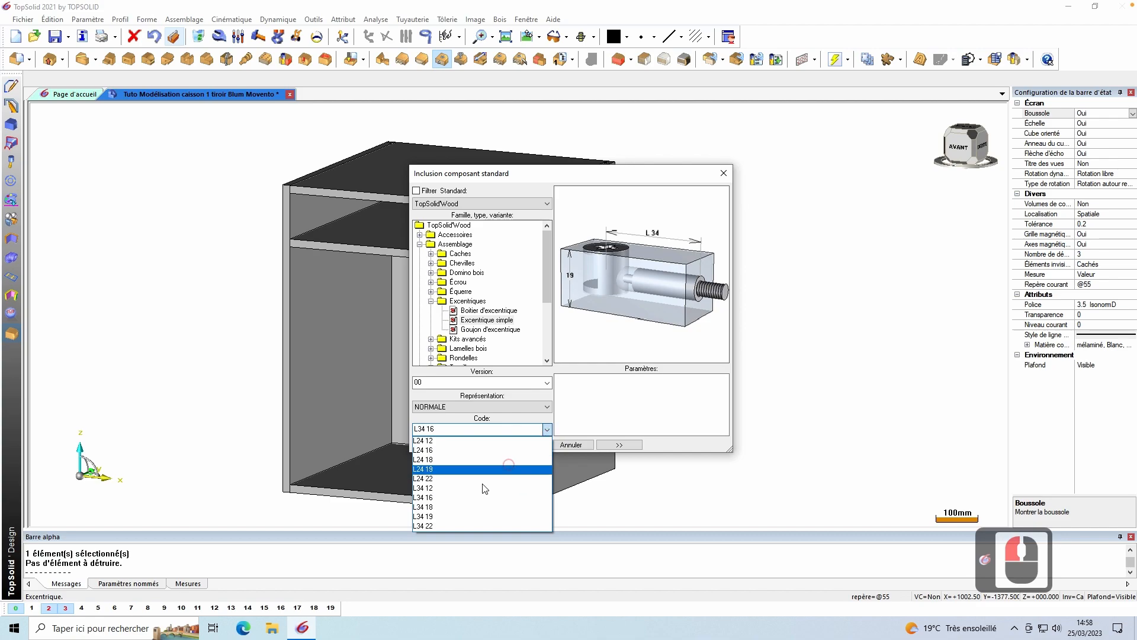
left_click(444, 516)
left_click(532, 444)
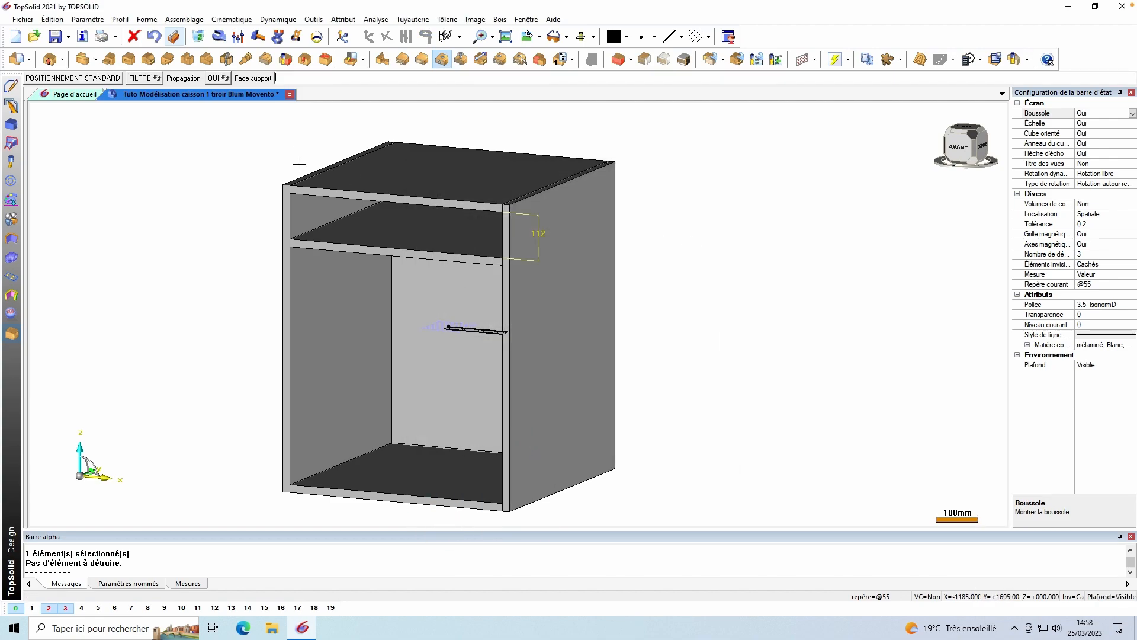
Set the top panel's end face that meets the left side panel as the support face for the eccentrics.
scroll(308, 169, "up", 3)
scroll(289, 157, "up", 1)
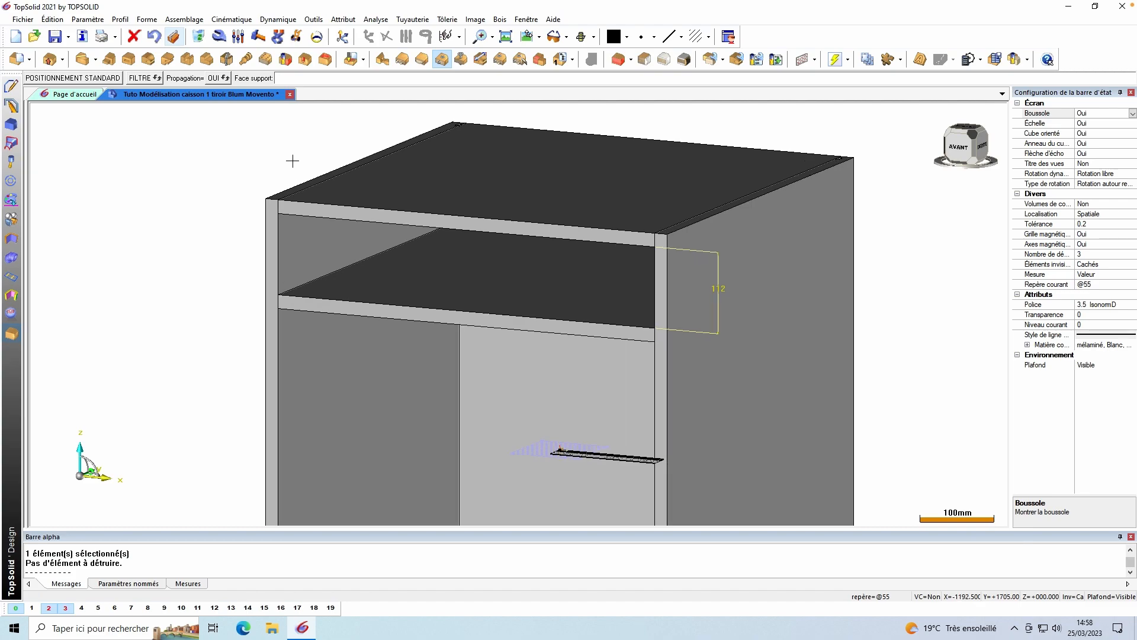
scroll(289, 162, "down", 1)
scroll(320, 185, "up", 3)
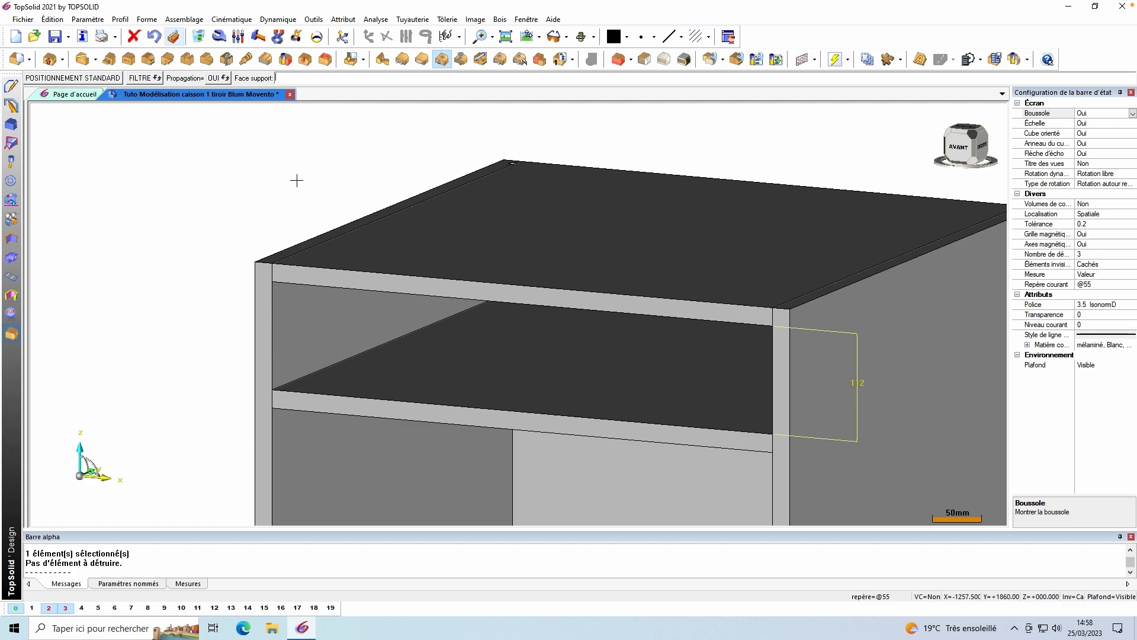
left_click(328, 248)
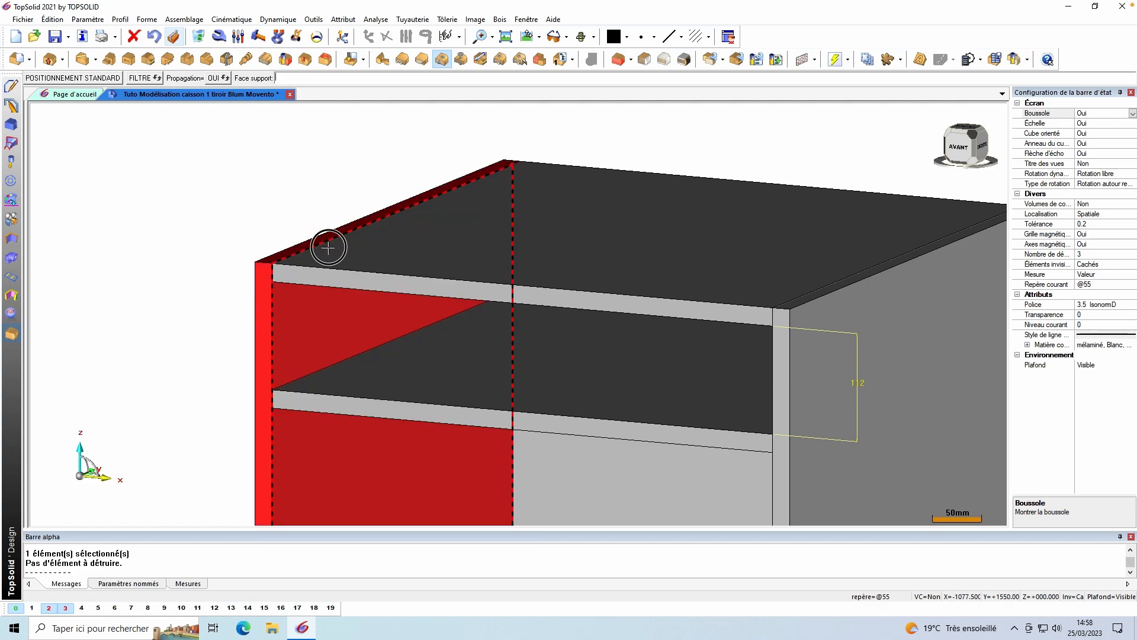
left_click(328, 247)
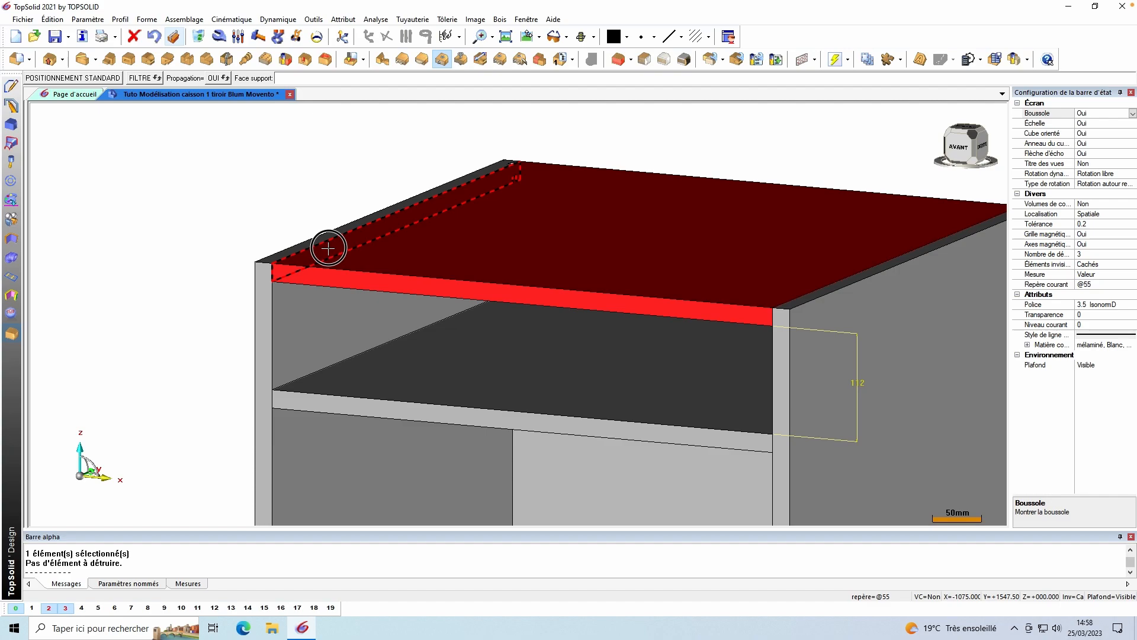
left_click(328, 247)
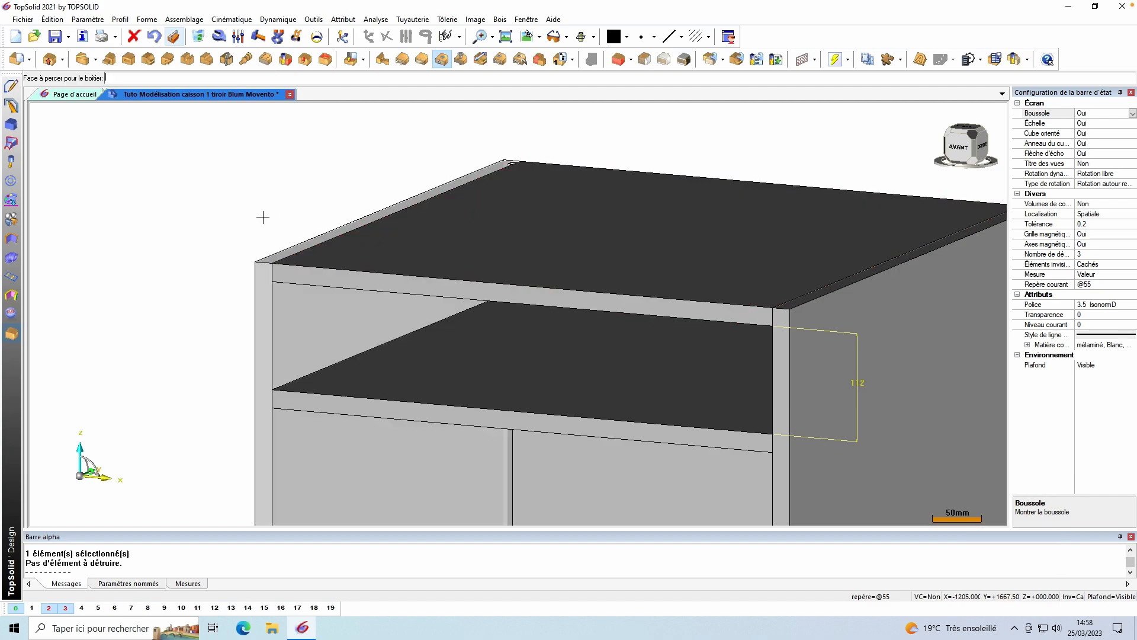
Choose the underside of the cabinet's top panel as the face to drill for the eccentric housing.
scroll(263, 217, "down", 4)
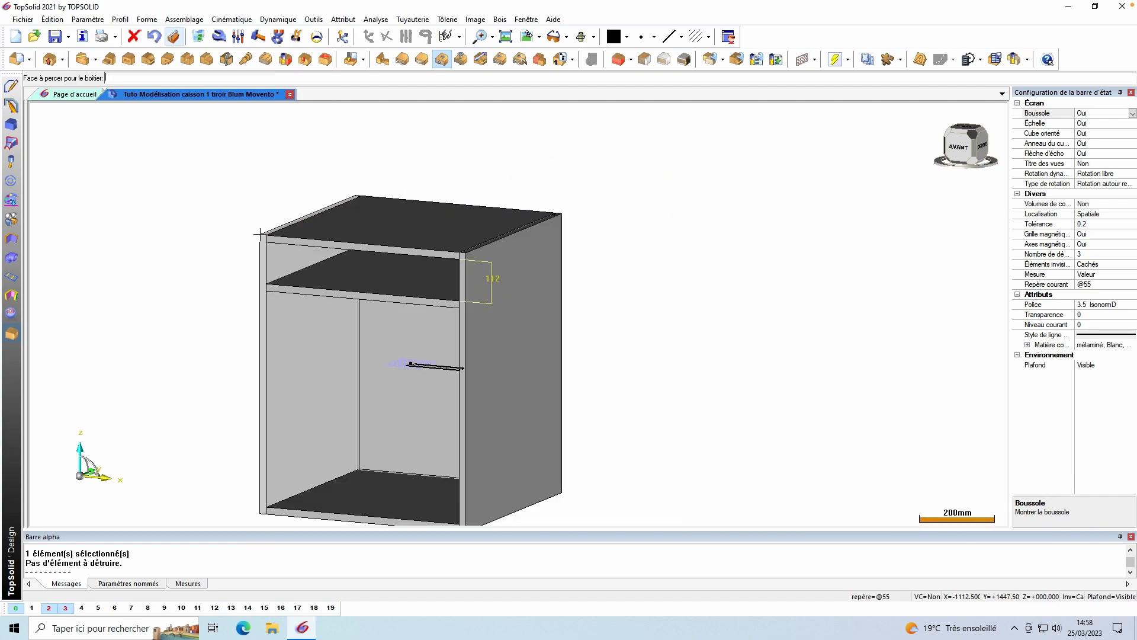
right_click_drag(254, 260, 249, 227, "ctrl")
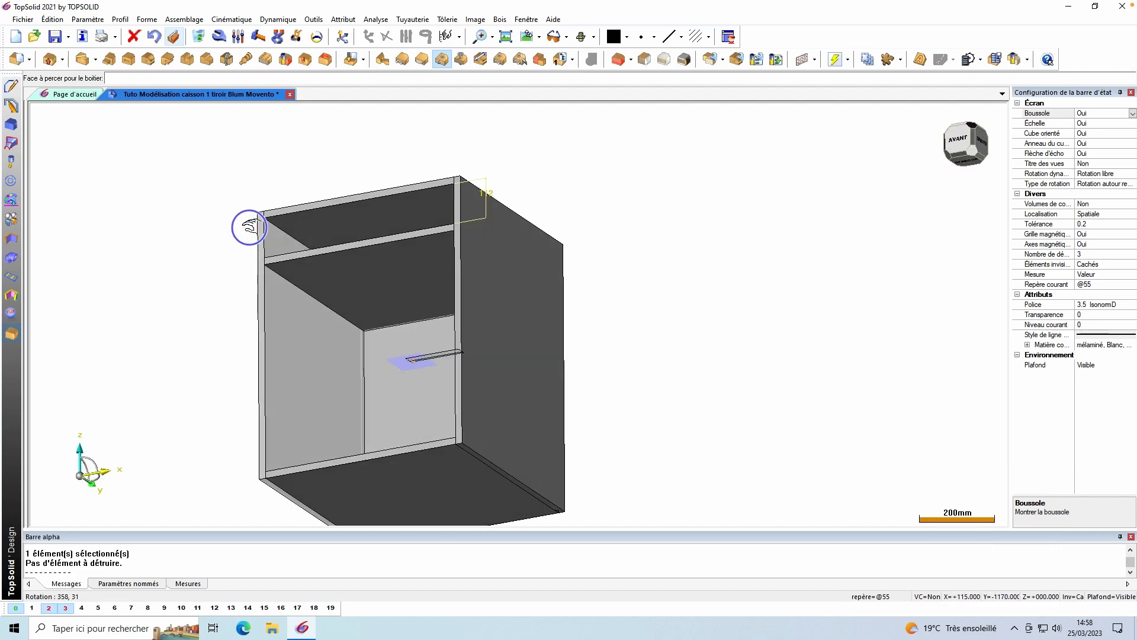
scroll(298, 223, "up", 2)
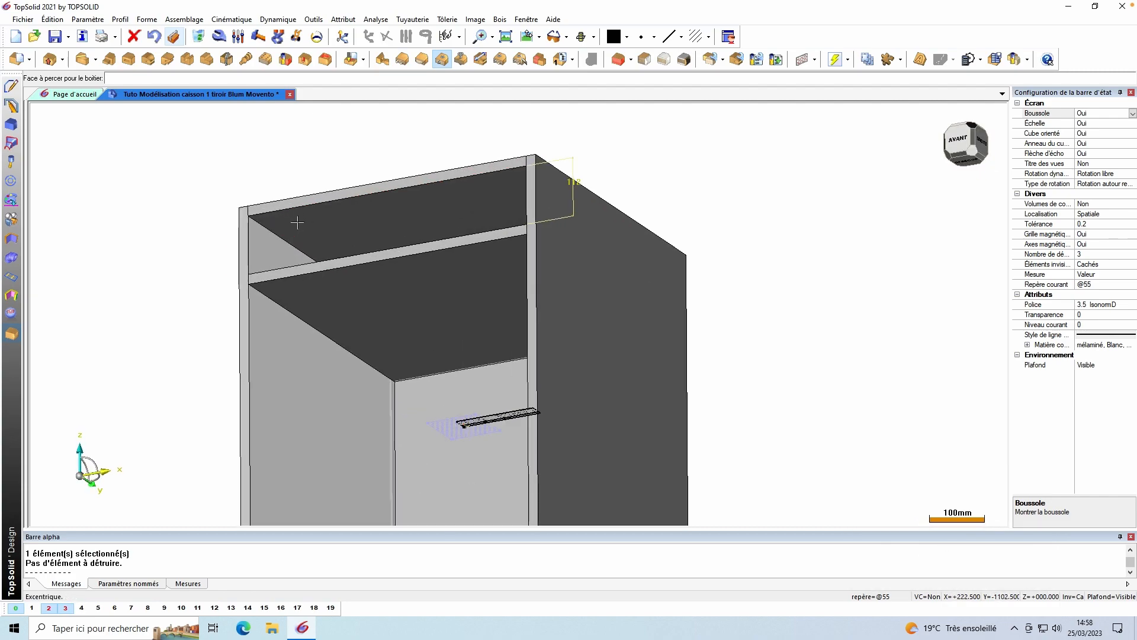
scroll(298, 223, "up", 2)
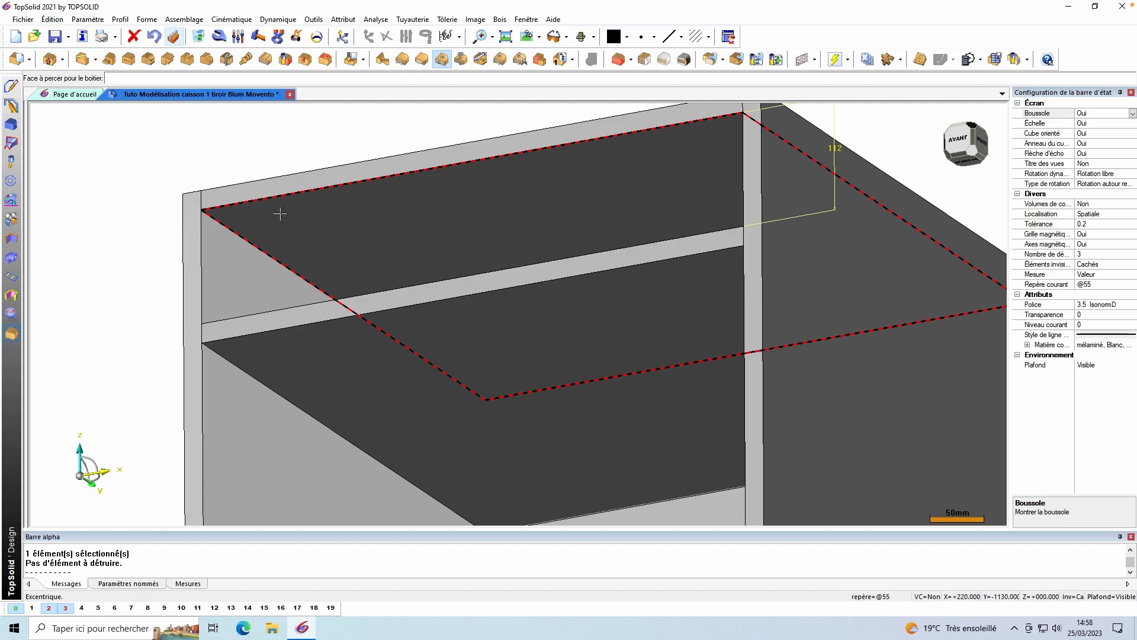
left_click(280, 214)
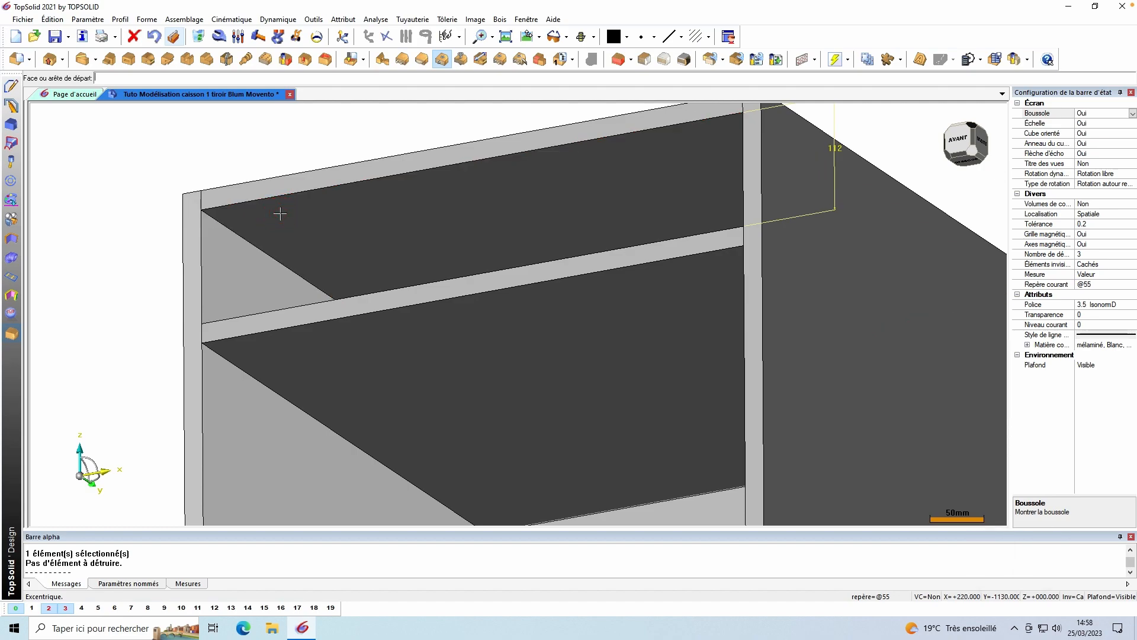
Set the short front edge of the top panel's left end as the starting edge for the distribution.
scroll(280, 214, "down", 4)
middle_click_drag(280, 214, 285, 277, "ctrl")
scroll(290, 260, "up", 2)
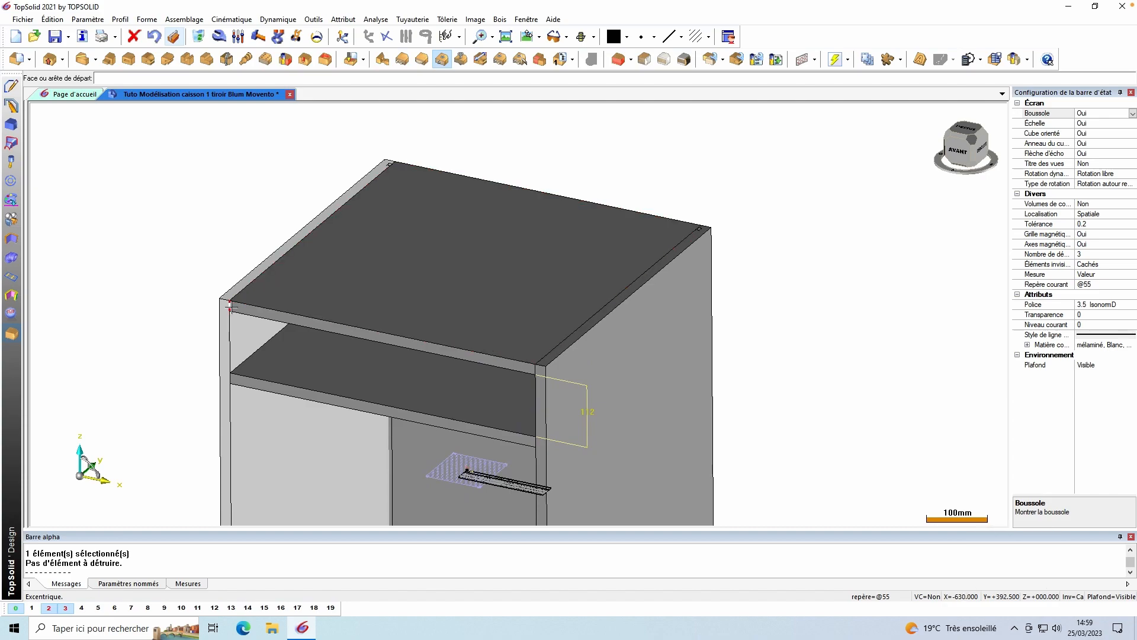
scroll(230, 305, "up", 2)
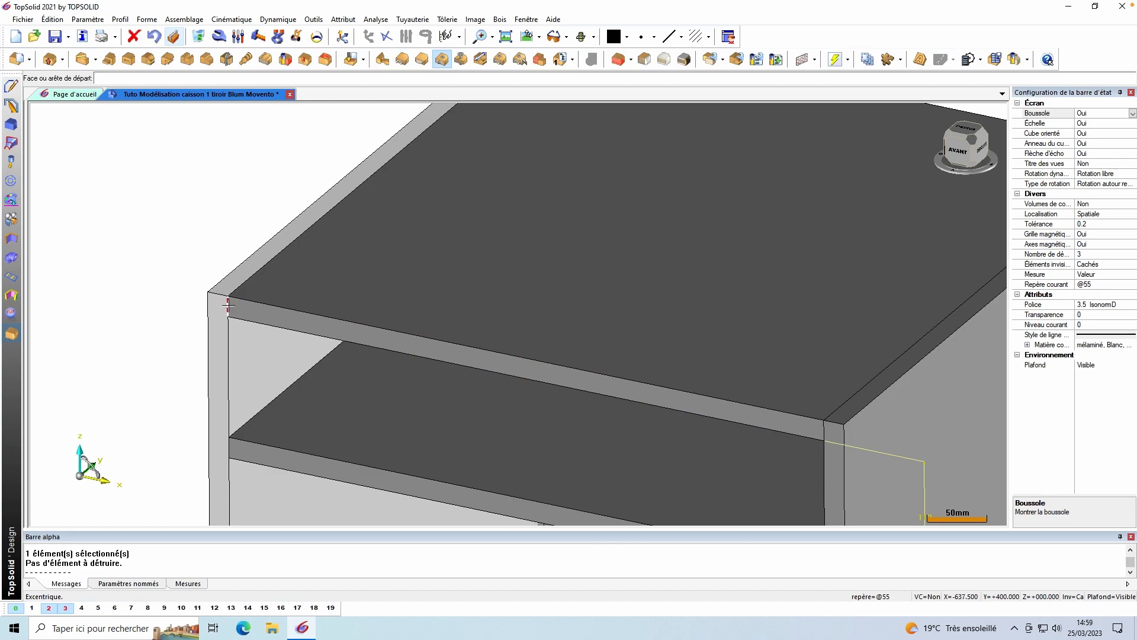
scroll(227, 305, "down", 4)
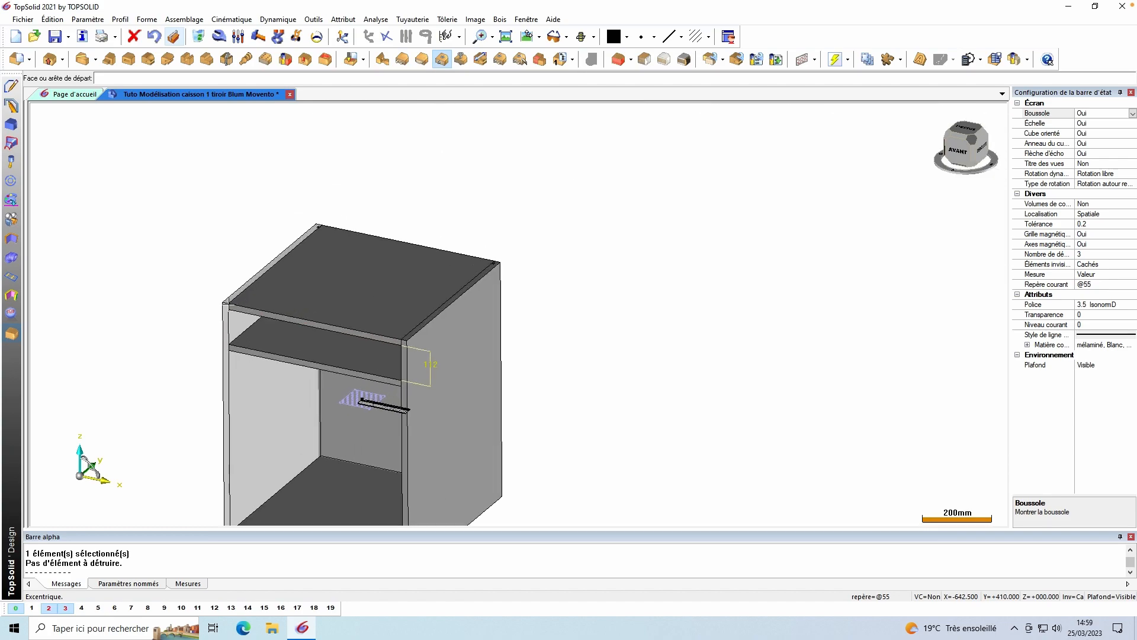
scroll(227, 305, "up", 6)
scroll(226, 310, "down", 6)
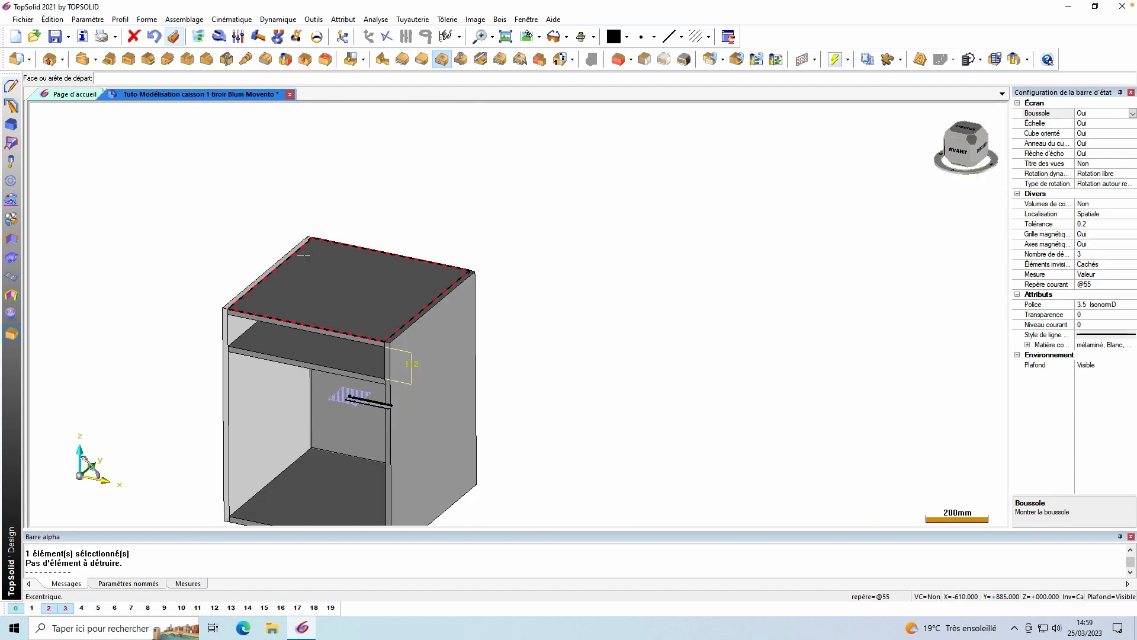
scroll(308, 239, "up", 7)
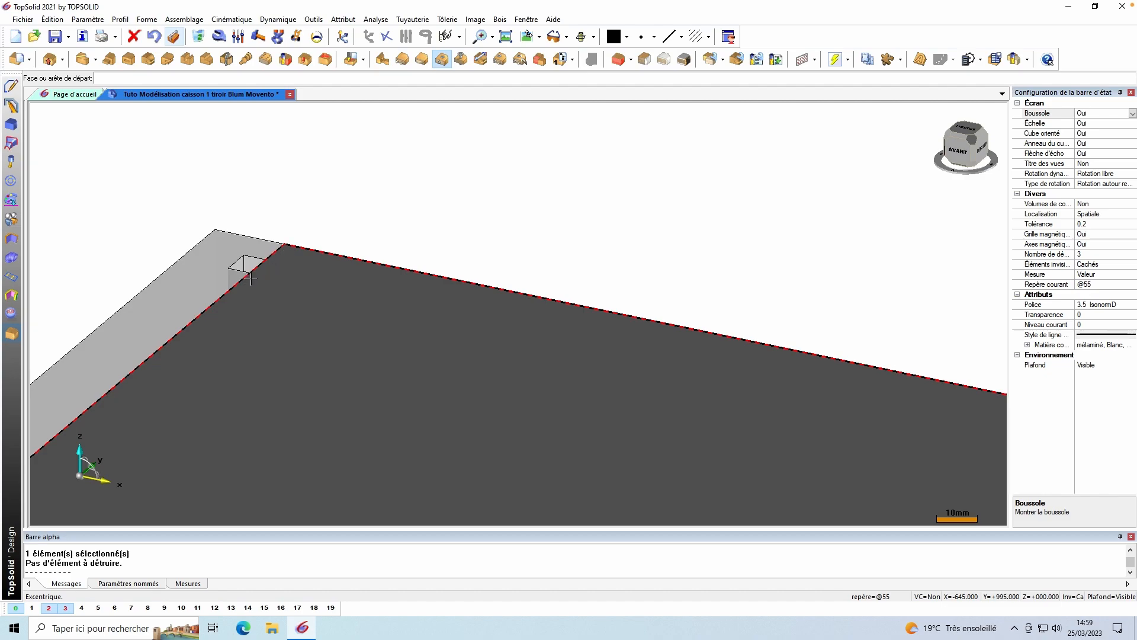
scroll(356, 302, "down", 4)
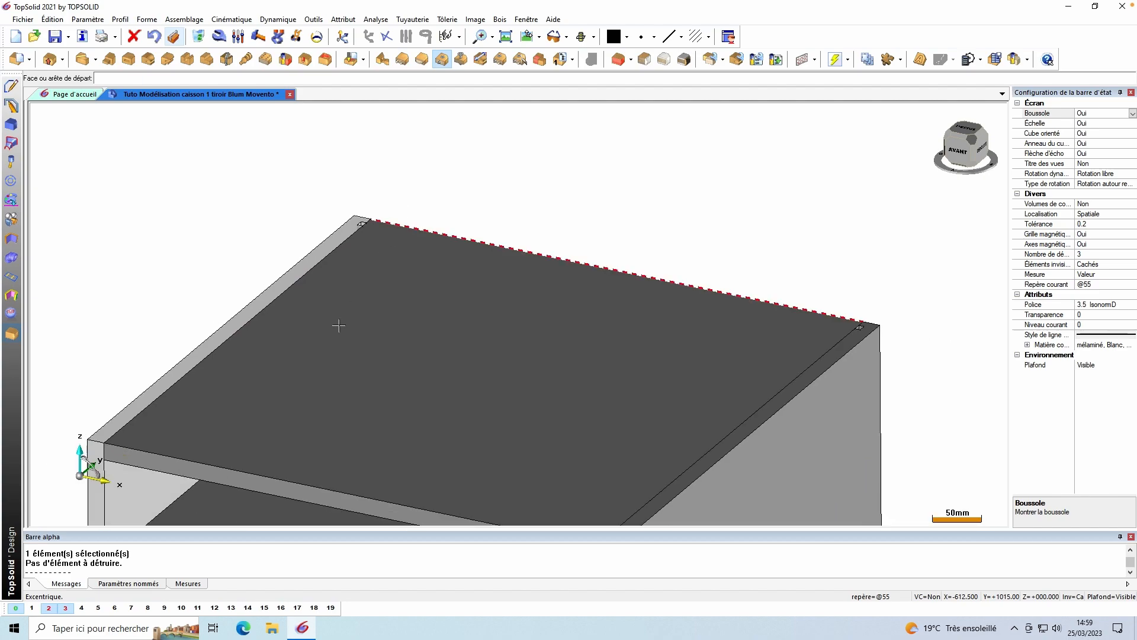
left_click(103, 450)
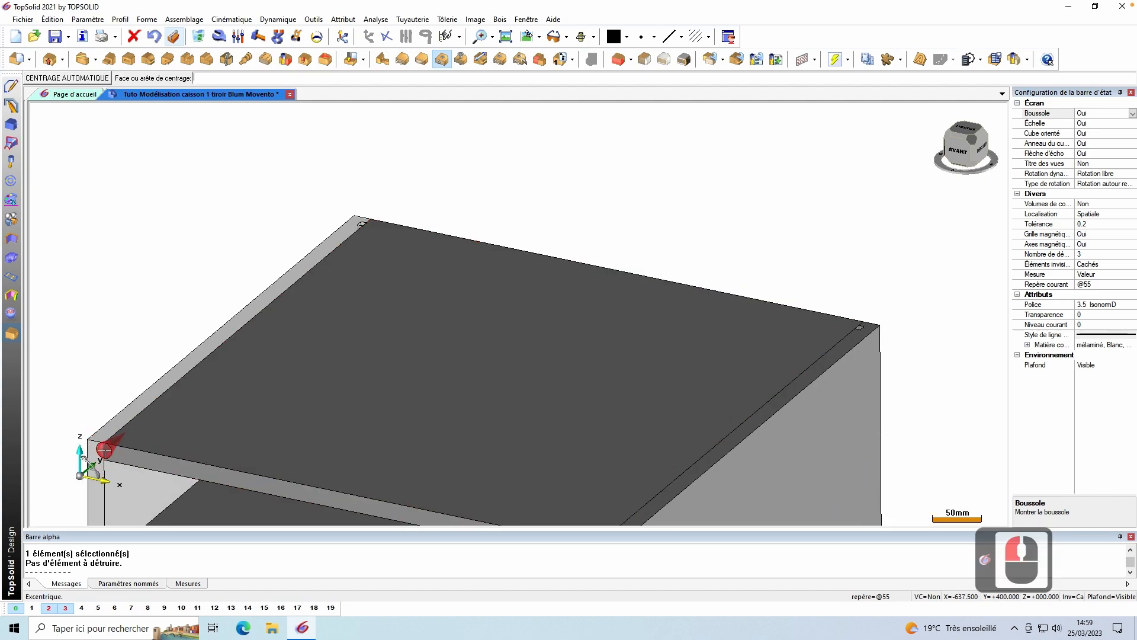
Use automatic centring and an automatic arrival edge for the eccentric distribution.
left_click(82, 78)
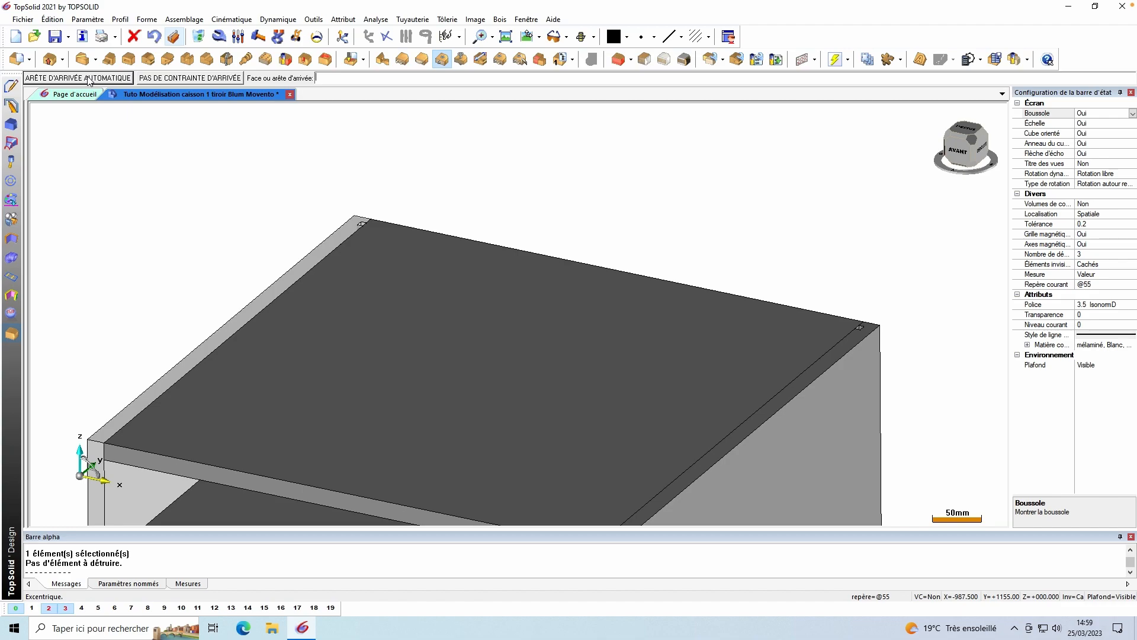
scroll(356, 204, "up", 3)
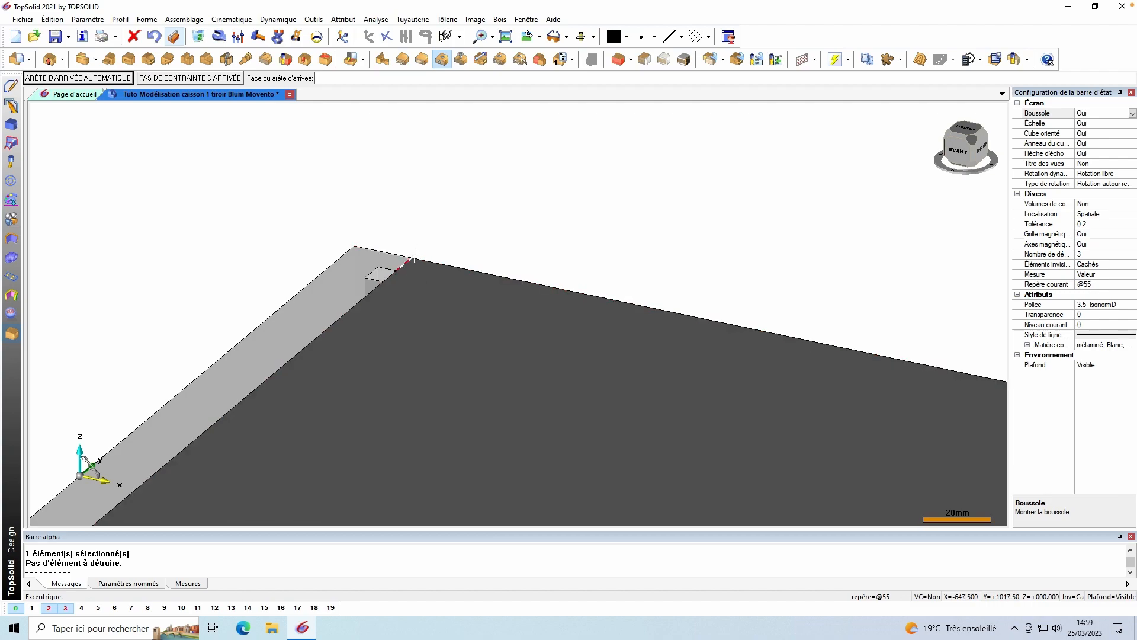
left_click(93, 78)
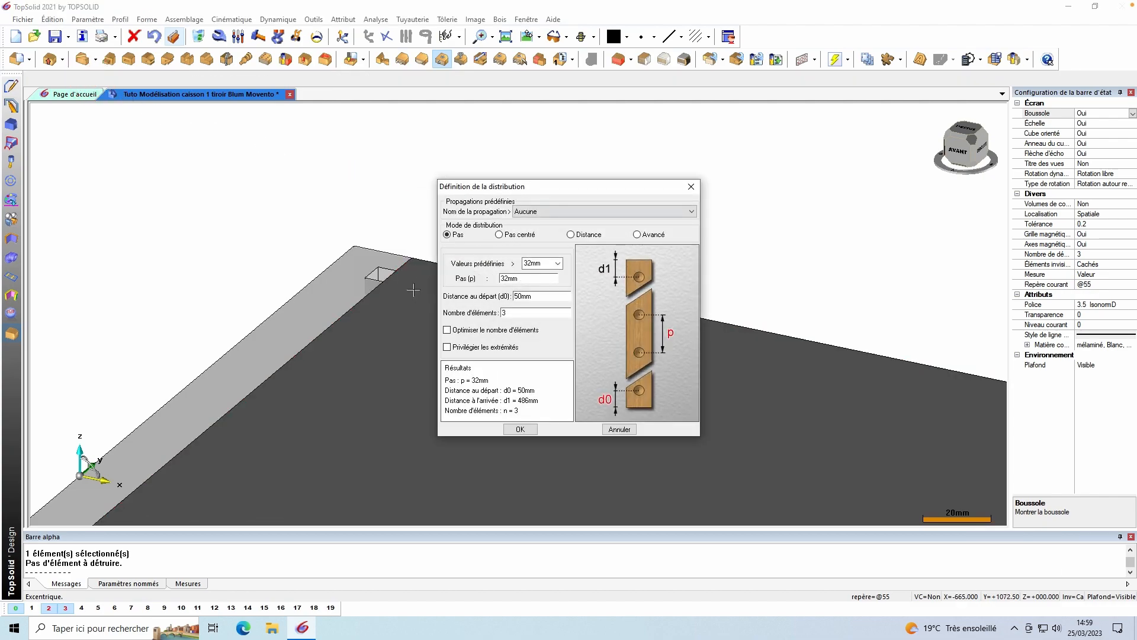
Distribute 2 eccentrics in Distance mode, with both the start and arrival distances set to 50 mm.
scroll(394, 249, "down", 5)
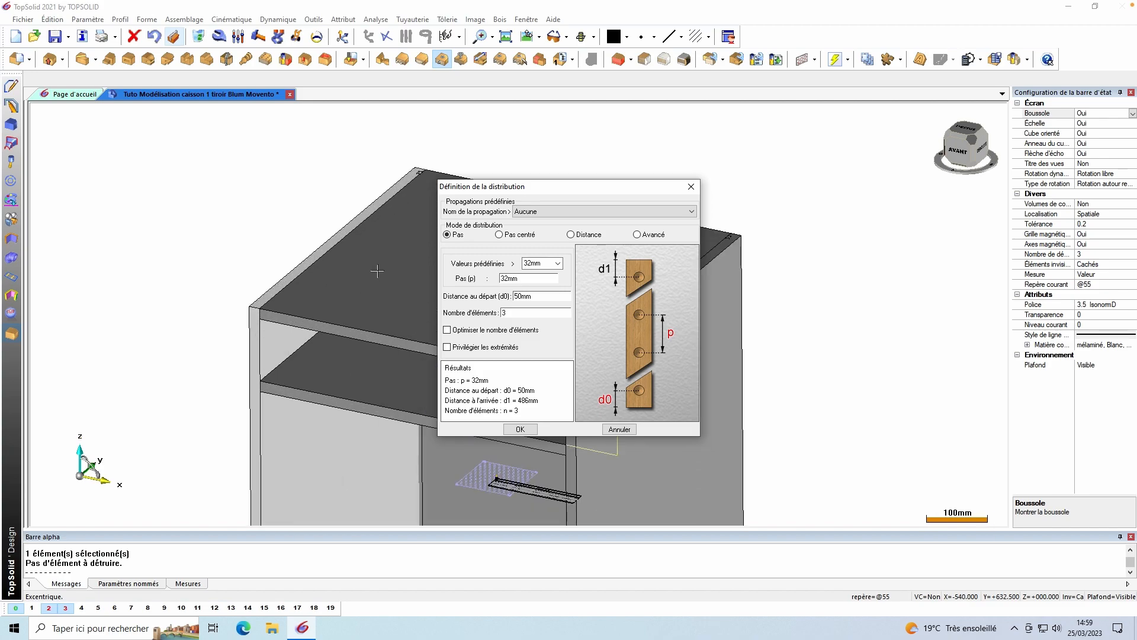
left_click_drag(570, 187, 700, 170)
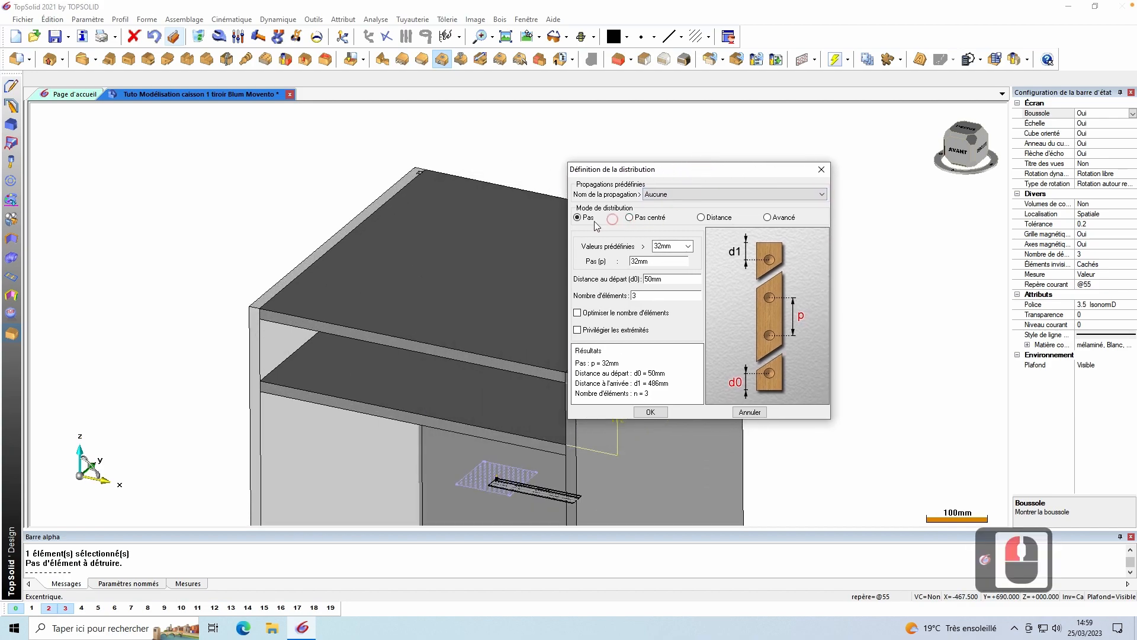
left_click(649, 218)
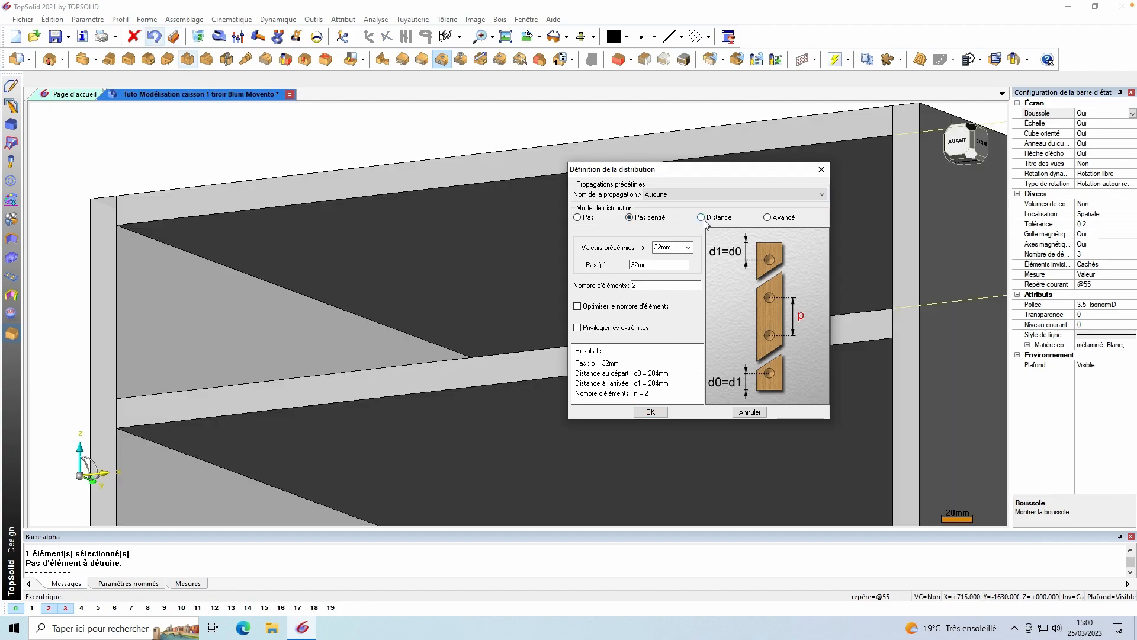
left_click(702, 217)
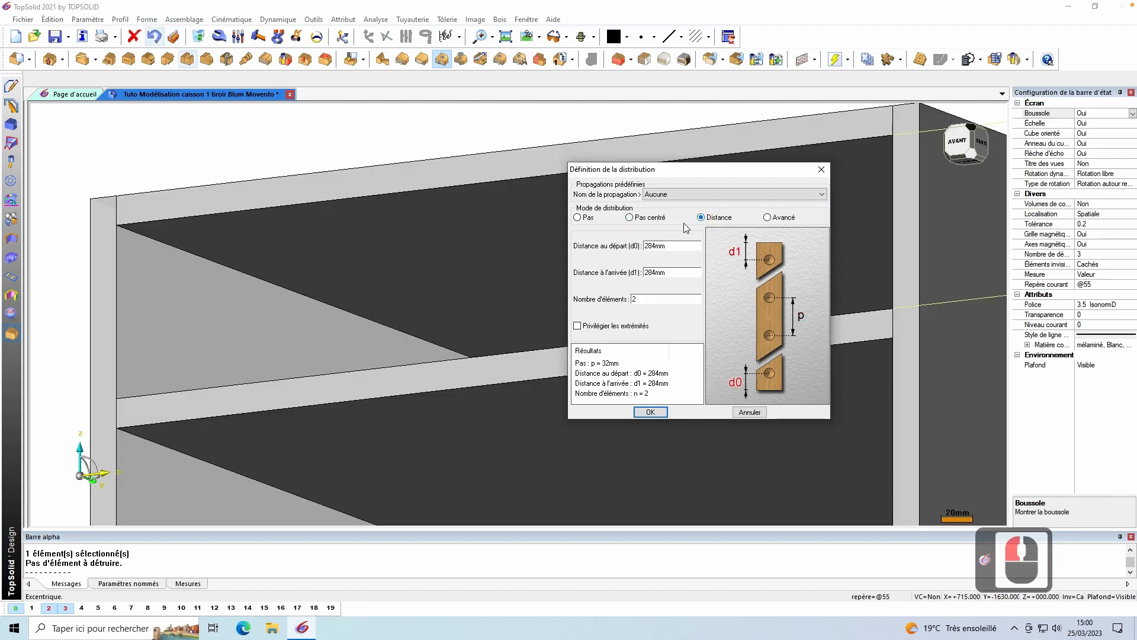
left_click(674, 245)
double_click(675, 245)
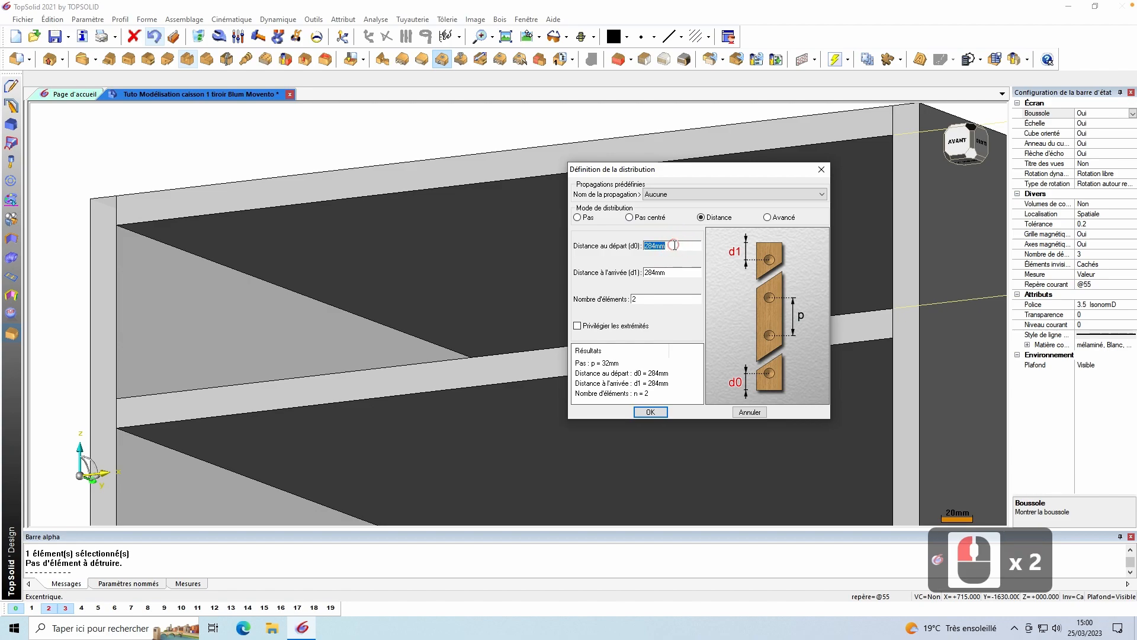
type("50")
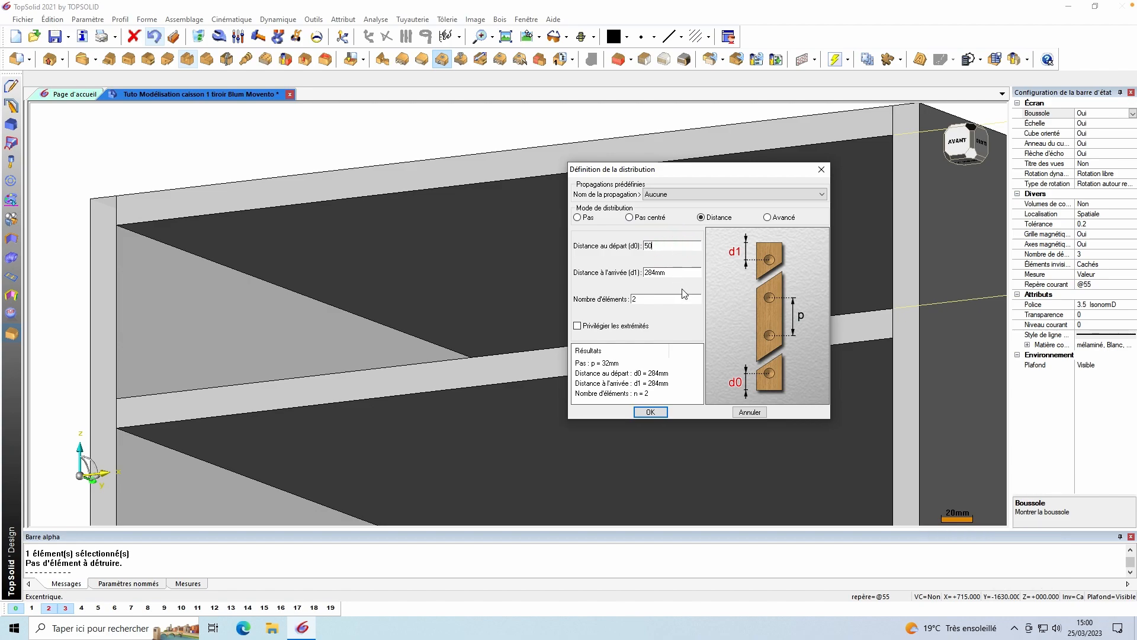
double_click(681, 273)
type("50")
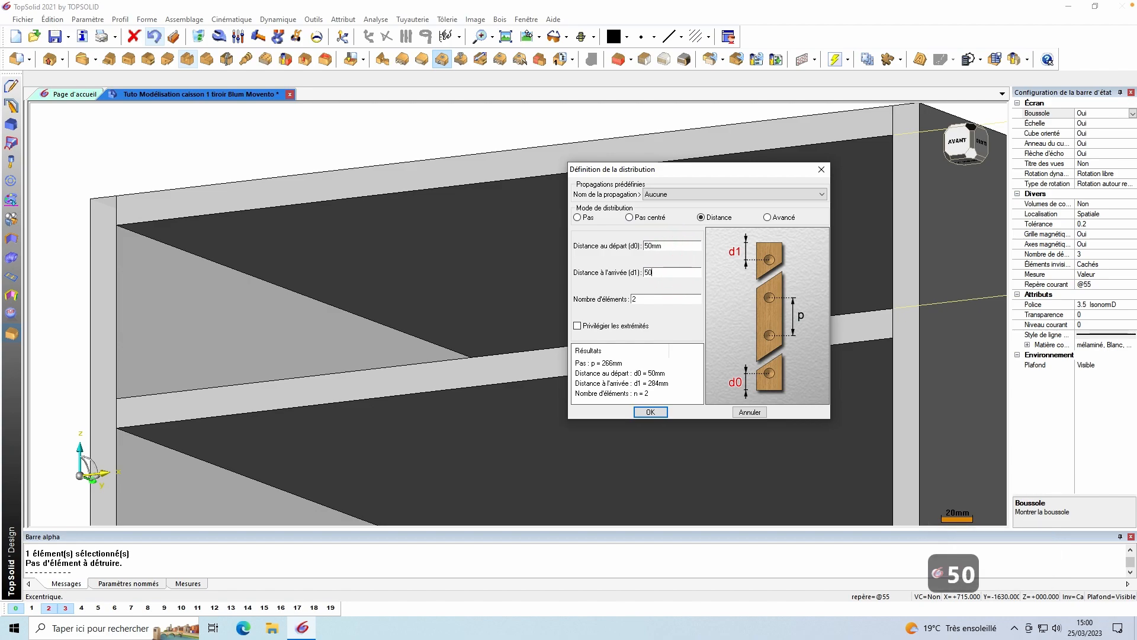
left_click(658, 301)
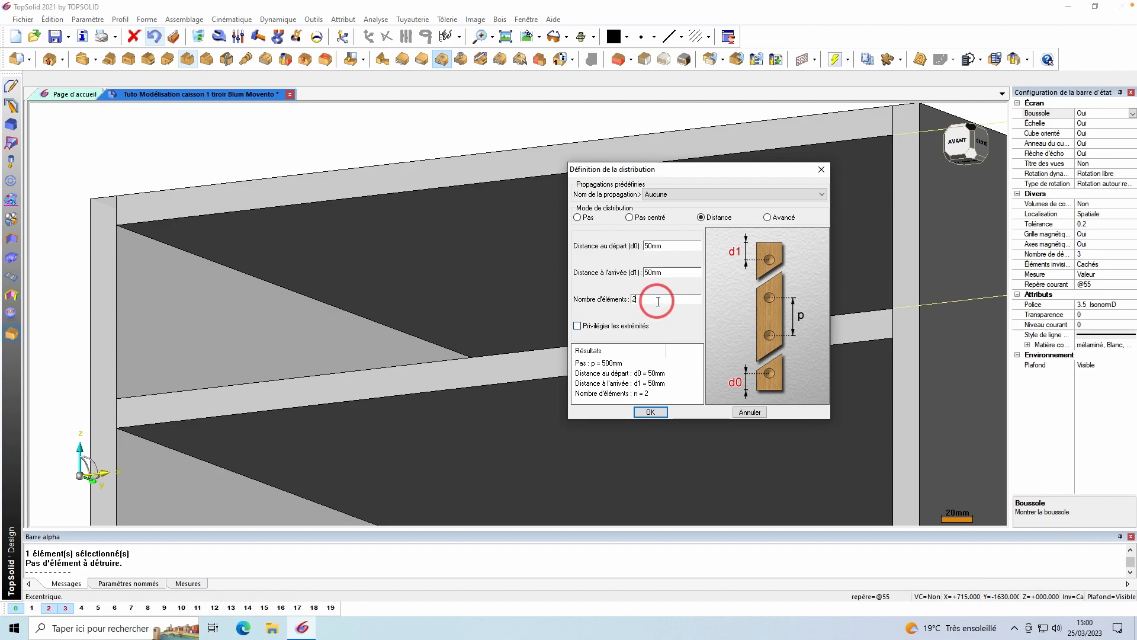
left_click(652, 412)
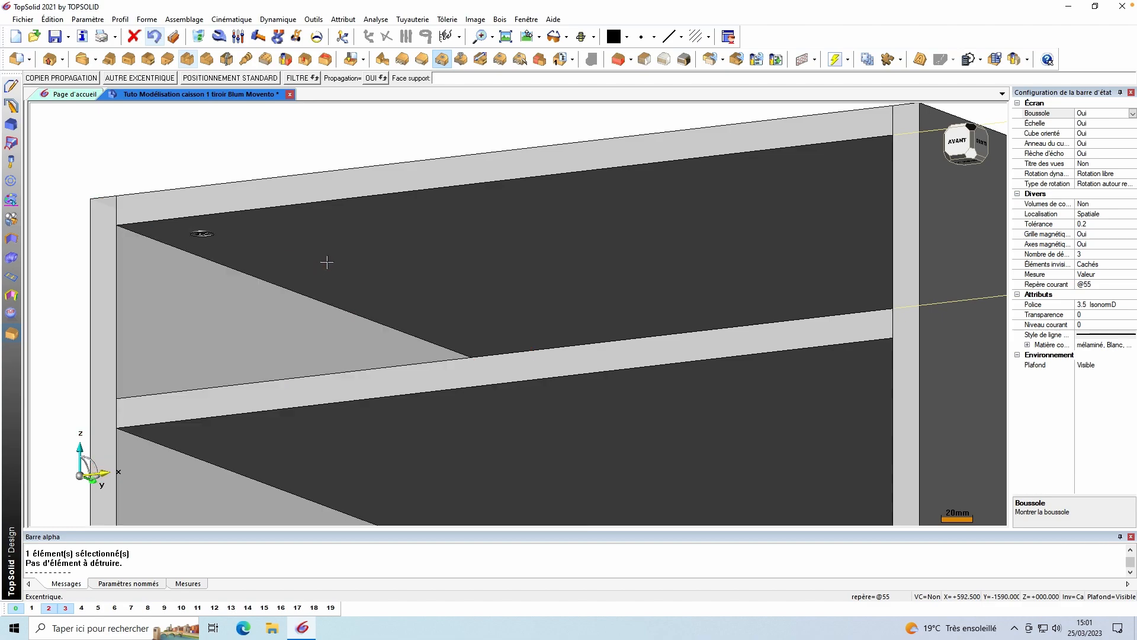
Examine the eccentrics placed along the joint between the top panel and the left side panel.
left_click_drag(249, 266, 485, 285, "ctrl")
scroll(521, 282, "down", 7)
scroll(484, 281, "up", 3)
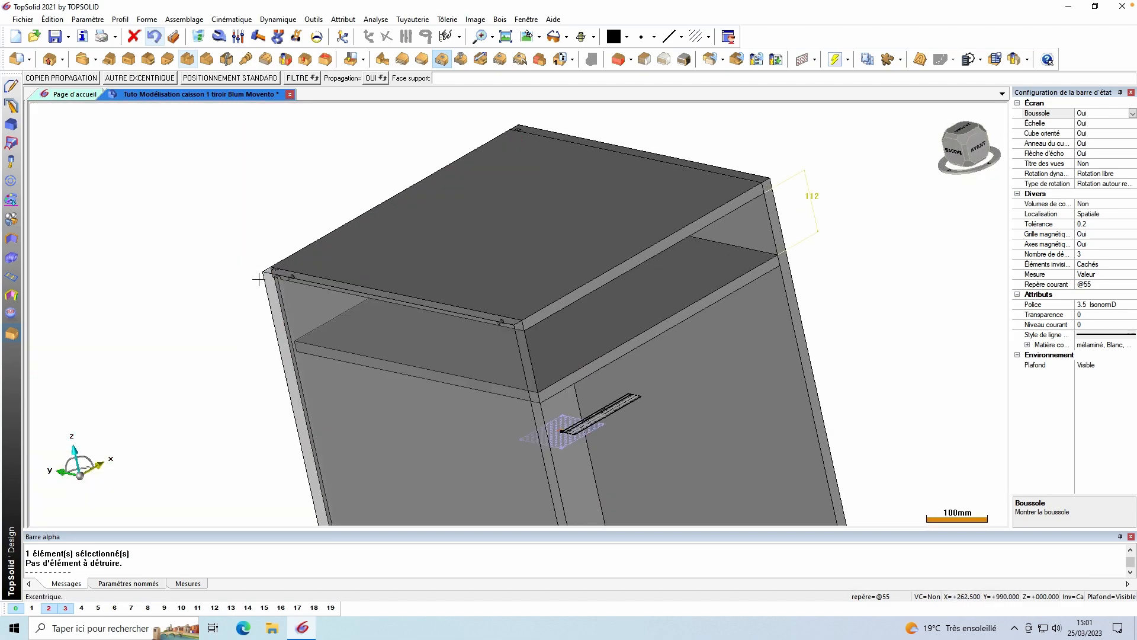
scroll(258, 276, "up", 4)
scroll(259, 276, "up", 2)
scroll(258, 272, "down", 3)
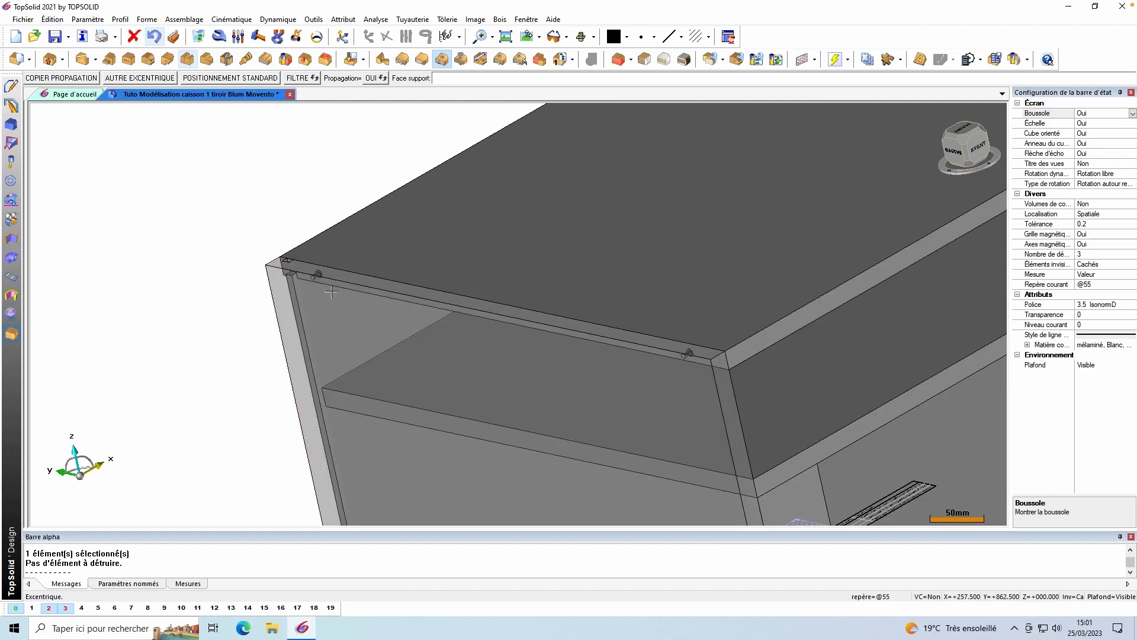
Copy the existing eccentric propagation to the middle shelf, using its left end as support face and its underside for the housing drilling.
scroll(260, 261, "up", 3)
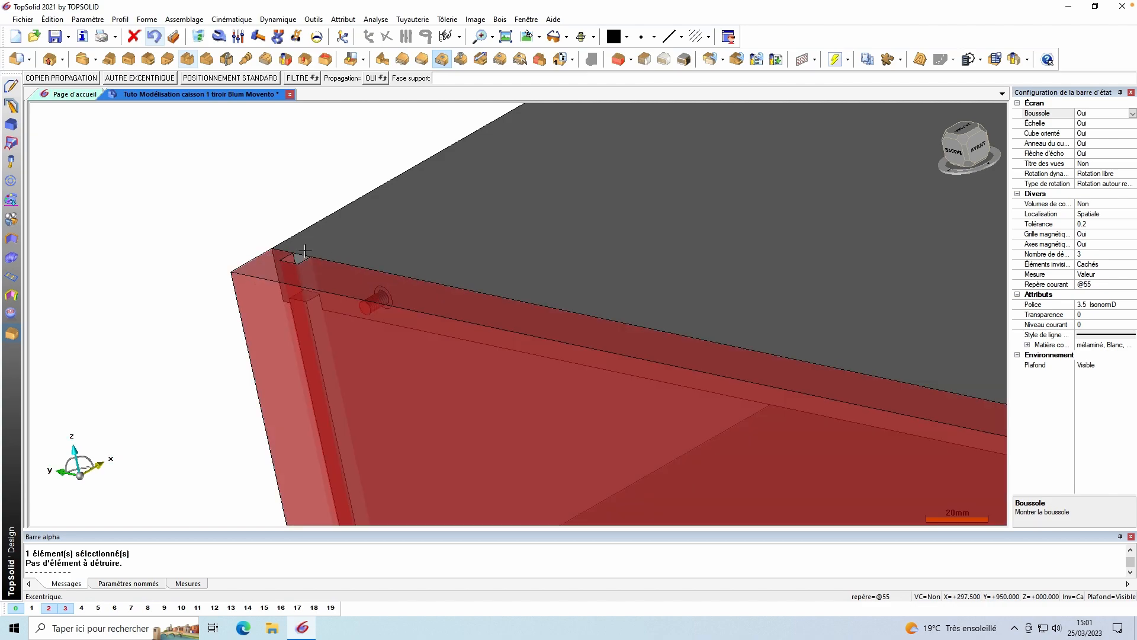
scroll(422, 338, "down", 5)
middle_click_drag(422, 339, 467, 327, "ctrl")
left_click_drag(468, 326, 465, 351, "ctrl")
scroll(285, 249, "down", 2)
scroll(588, 343, "up", 3)
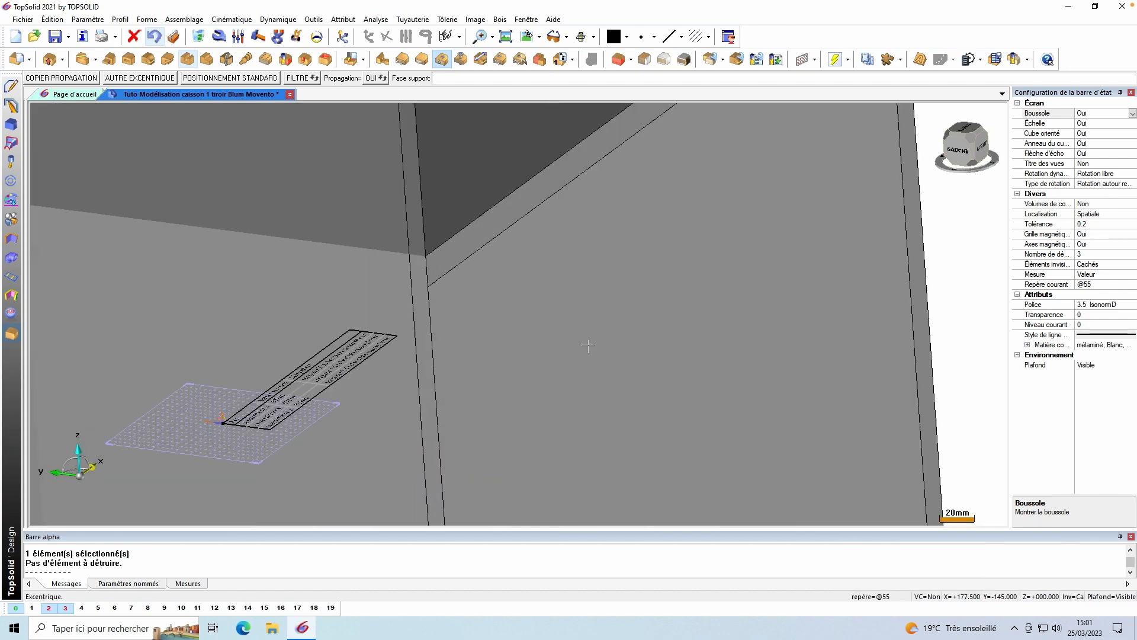
scroll(589, 342, "down", 2)
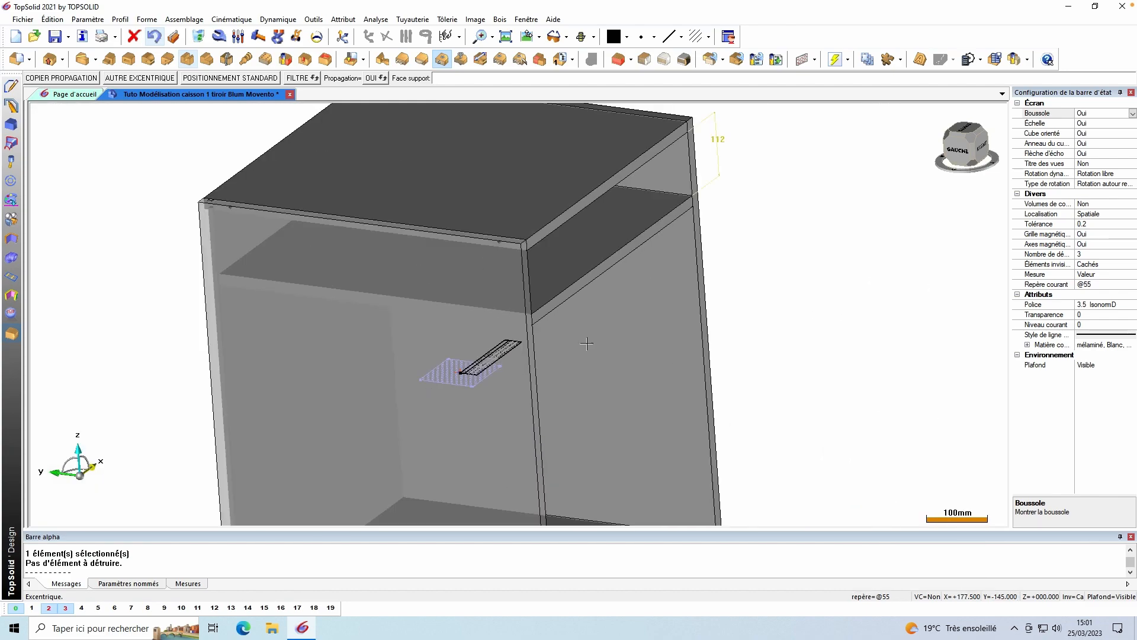
left_click(86, 79)
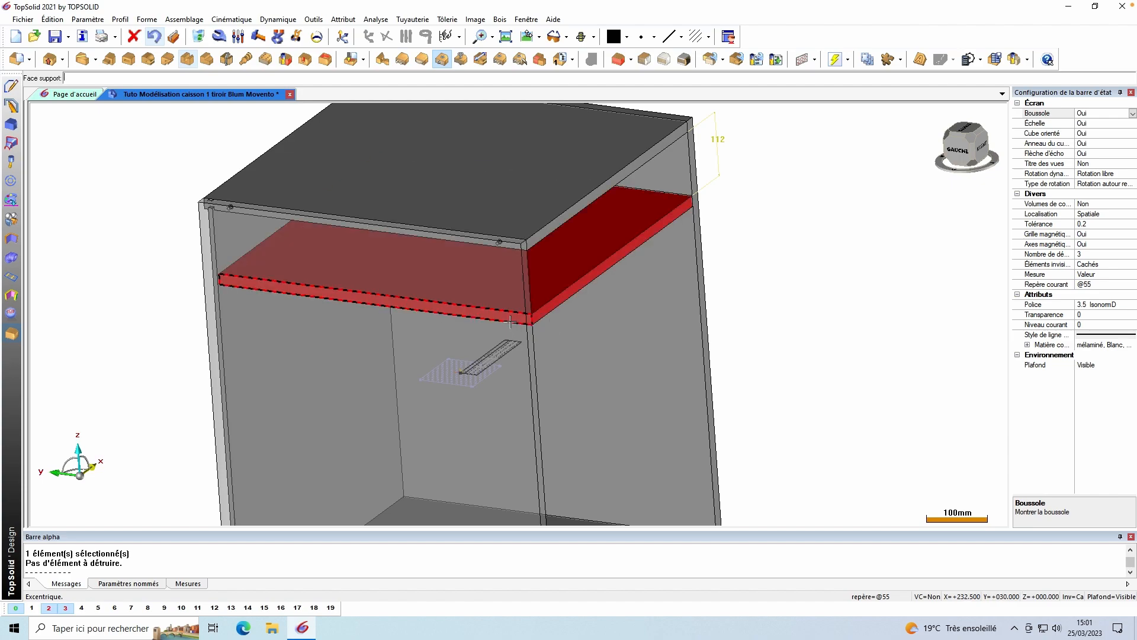
left_click(511, 321)
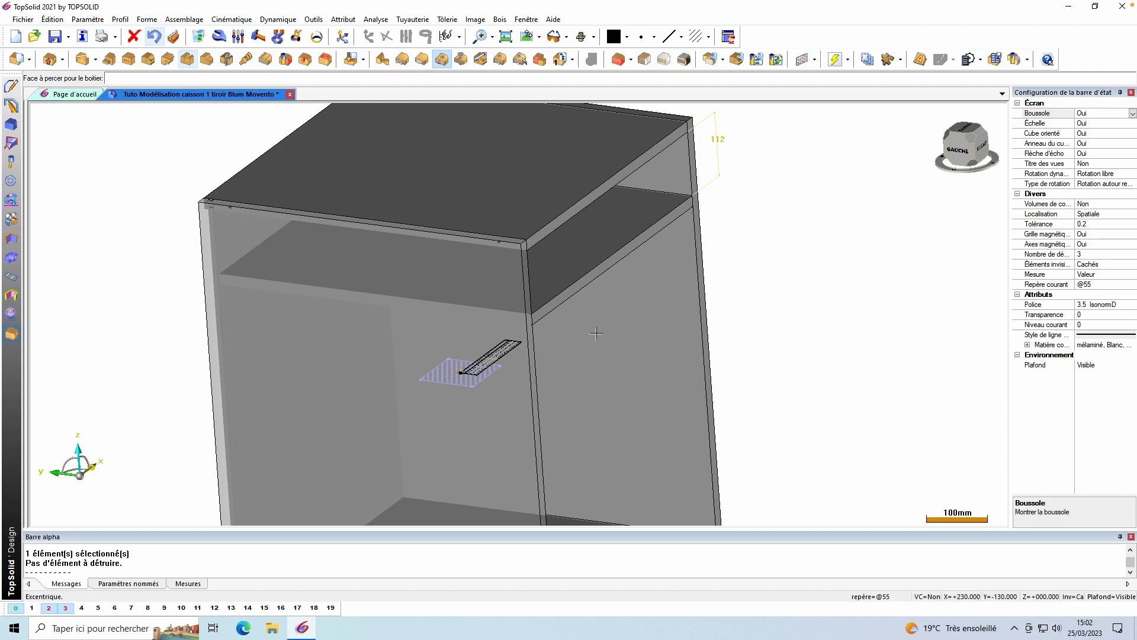
middle_click_drag(591, 335, 587, 287, "ctrl")
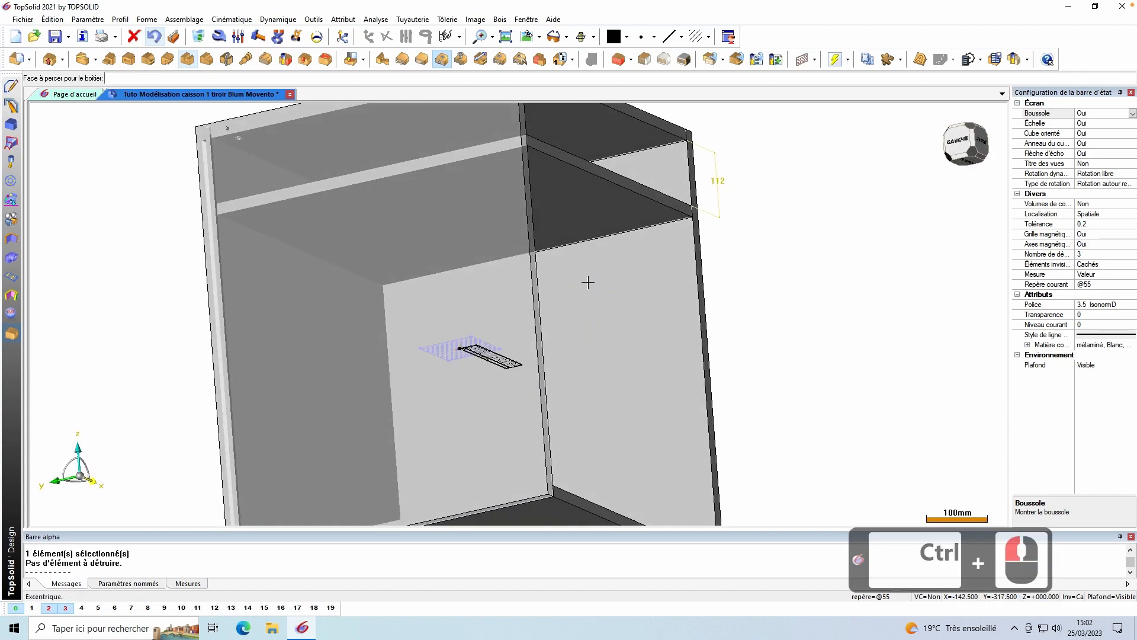
left_click(557, 172)
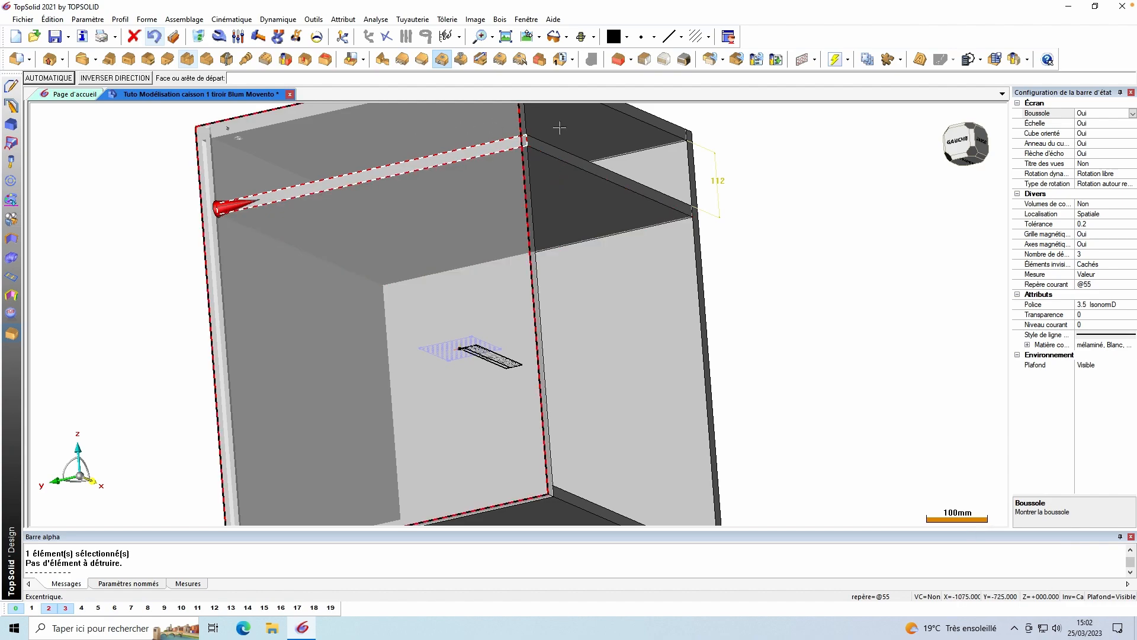
Set the short front edge of the shelf's left end as the start, with automatic centring and an automatic arrival edge.
key("ctrl")
left_click_drag(552, 155, 461, 277, "ctrl")
scroll(461, 277, "up", 5)
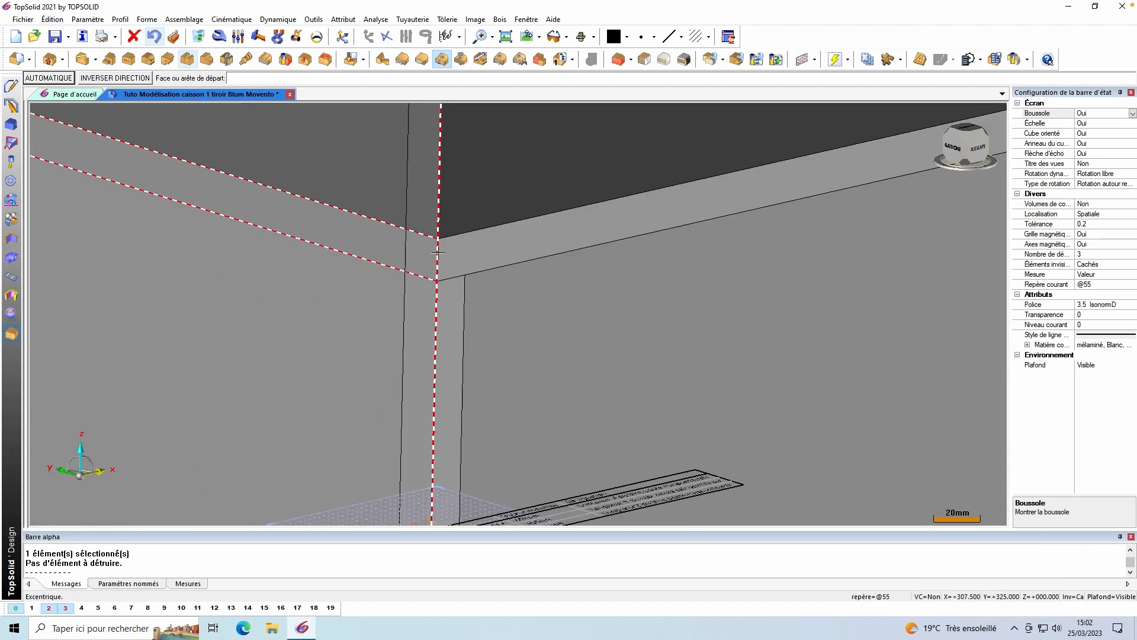
left_click(437, 253)
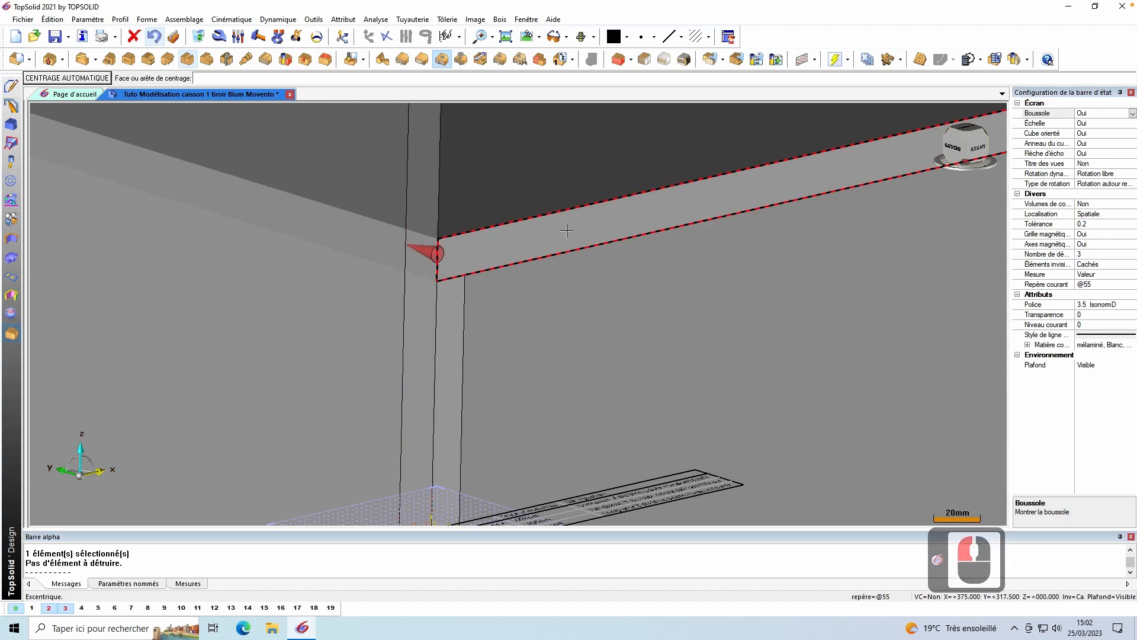
scroll(559, 262, "down", 5)
left_click(83, 79)
left_click(88, 80)
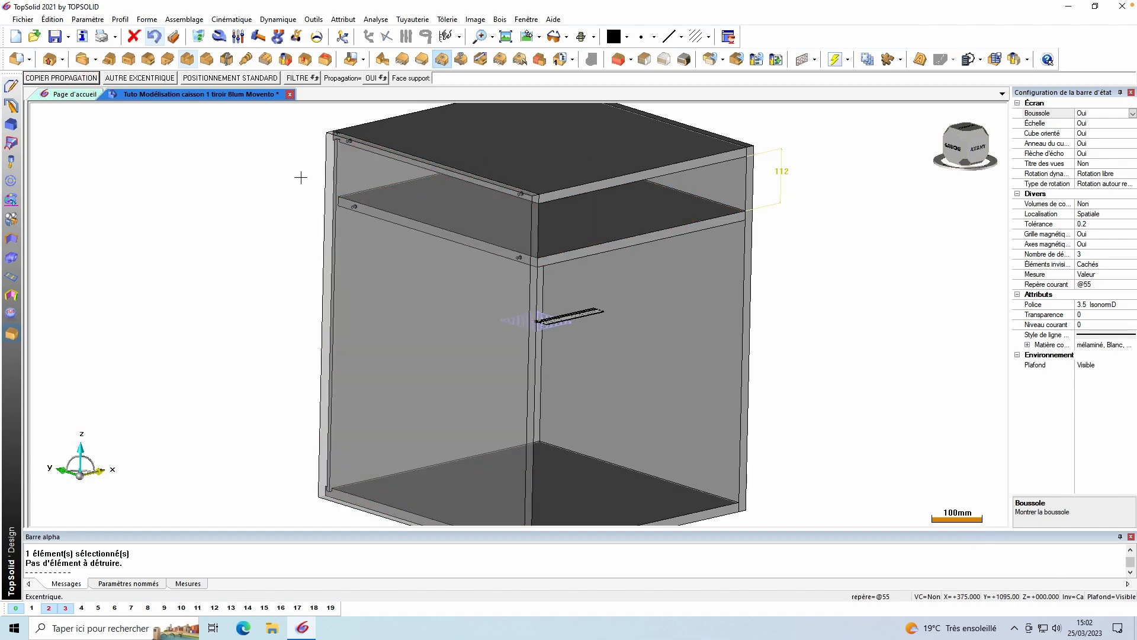
Copy the eccentric propagation to the joint between the bottom panel and the left side panel, starting from the front edge.
left_click(62, 78)
scroll(406, 462, "down", 3)
scroll(462, 465, "up", 5)
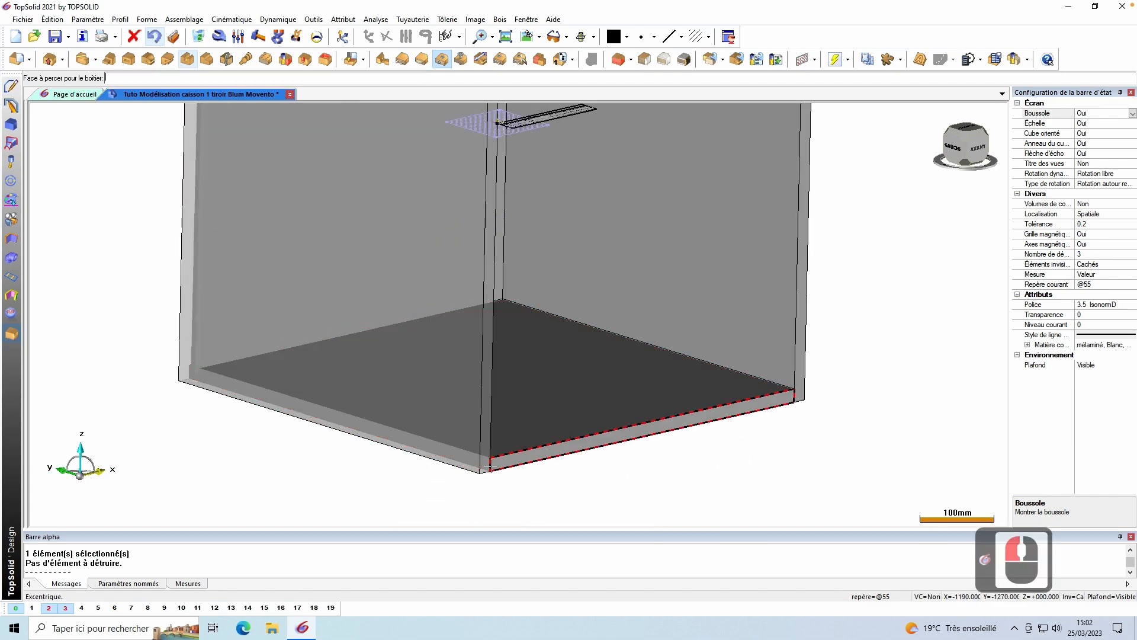
left_click(507, 439)
right_click(490, 465)
right_click(491, 463)
right_click(491, 463)
left_click(491, 464)
middle_click(571, 489)
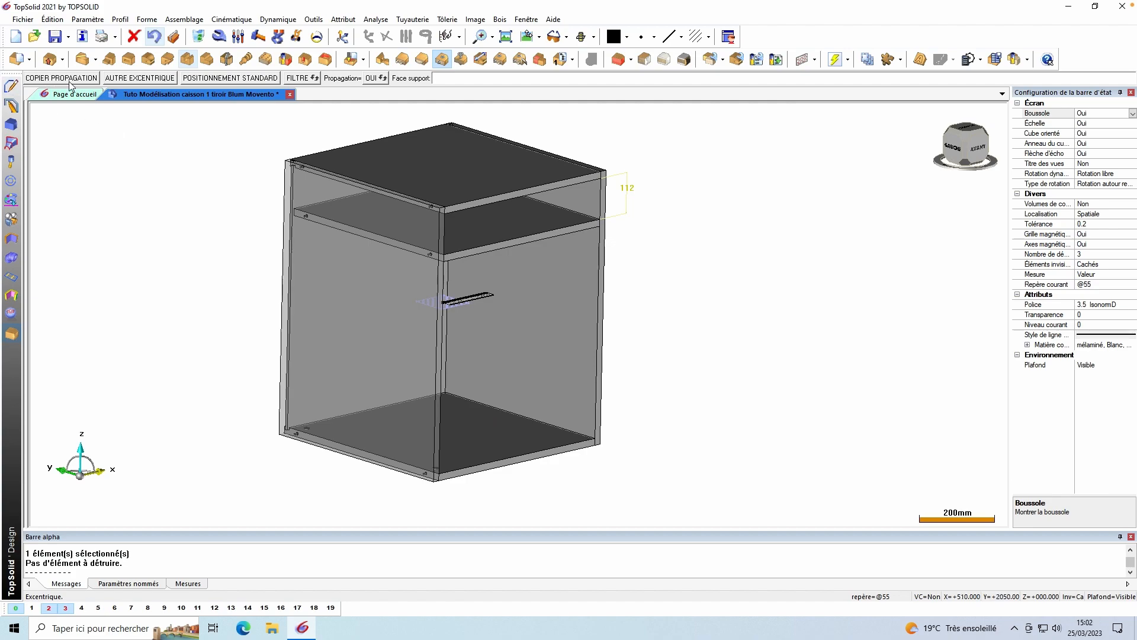
Copy the eccentric propagation to the joint between the bottom panel and the right side panel, starting from the front edge.
left_click(71, 79)
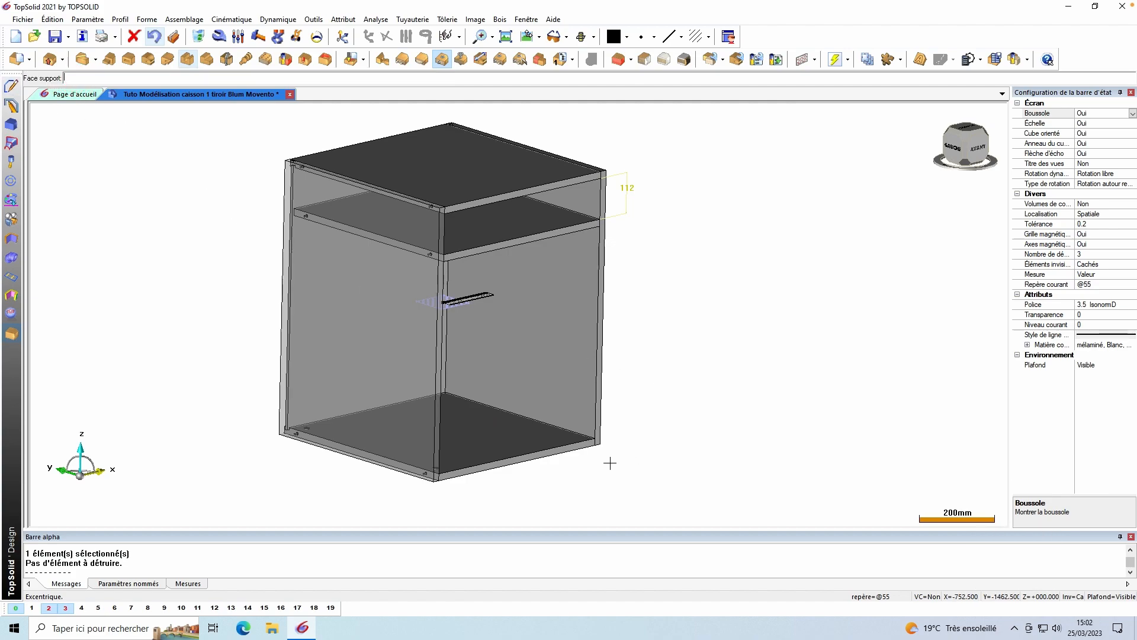
scroll(609, 462, "up", 5)
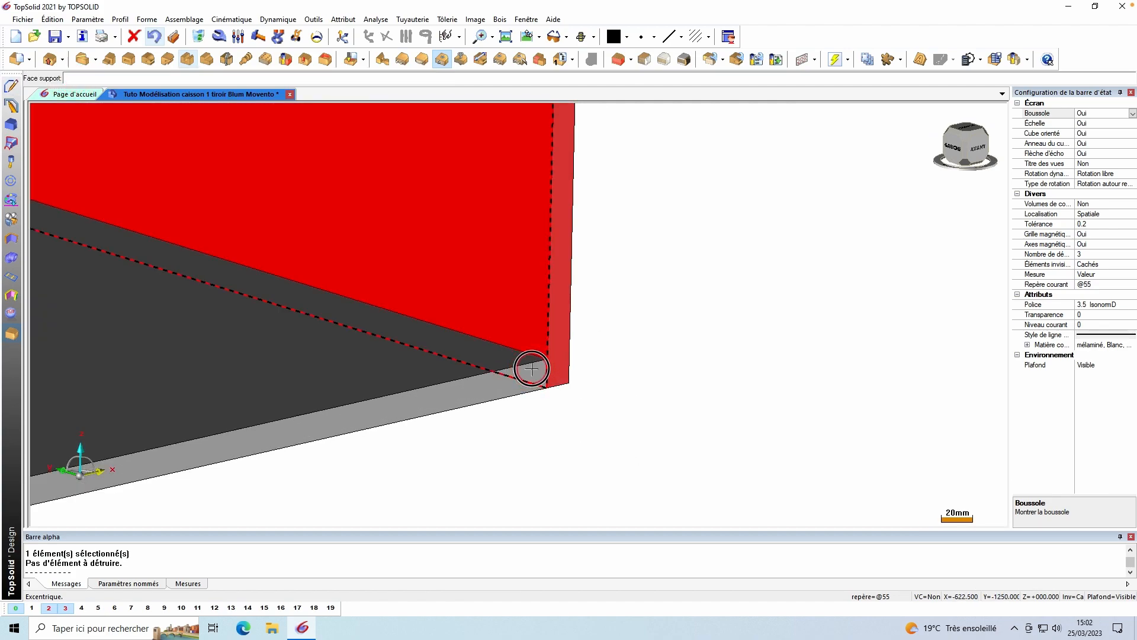
left_click(531, 369)
left_click(531, 368)
left_click(483, 356)
left_click(547, 377)
left_click(606, 401)
Copy the eccentric propagation to the joint between the middle shelf and the right side panel.
scroll(606, 272, "down", 5)
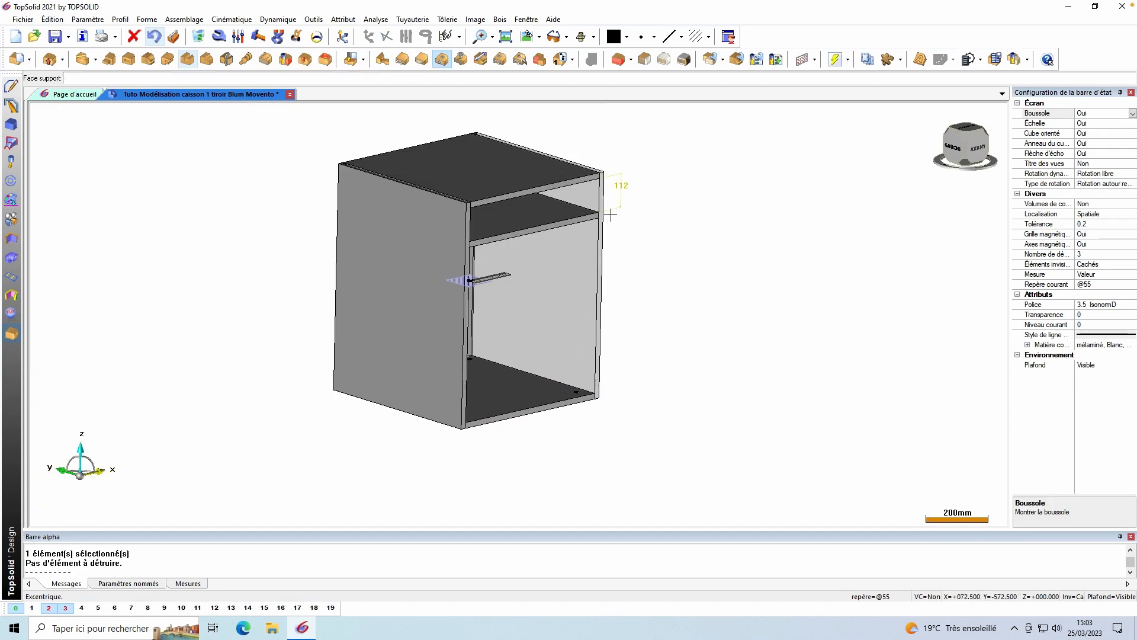
scroll(617, 246, "up", 5)
left_click(538, 244)
middle_click_drag(688, 253, 628, 239, "ctrl")
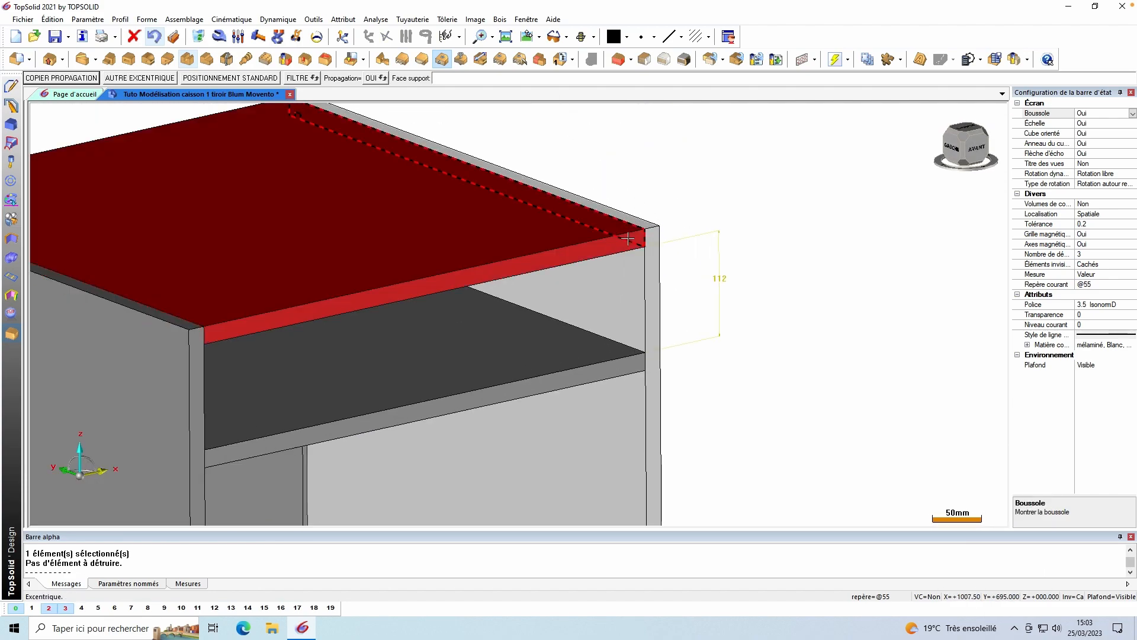
Try to distribute 2 eccentrics on the top panel's right end in Distance mode, with 50 mm start and arrival distances.
left_click(625, 229)
left_click(576, 231)
left_click(698, 172)
left_click(699, 170)
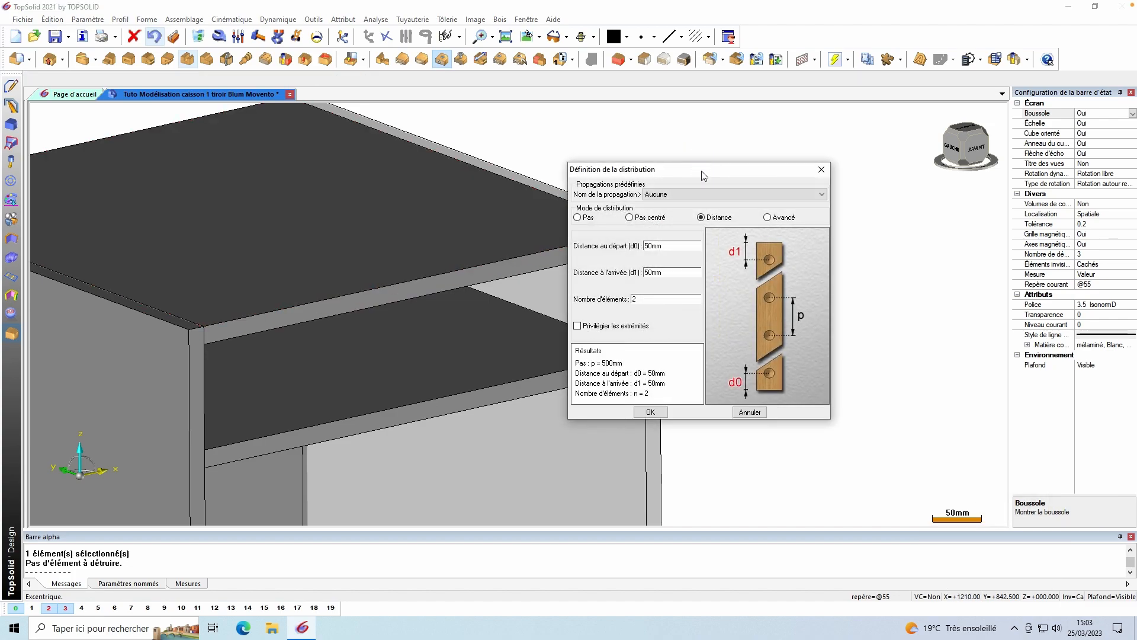
left_click(652, 412)
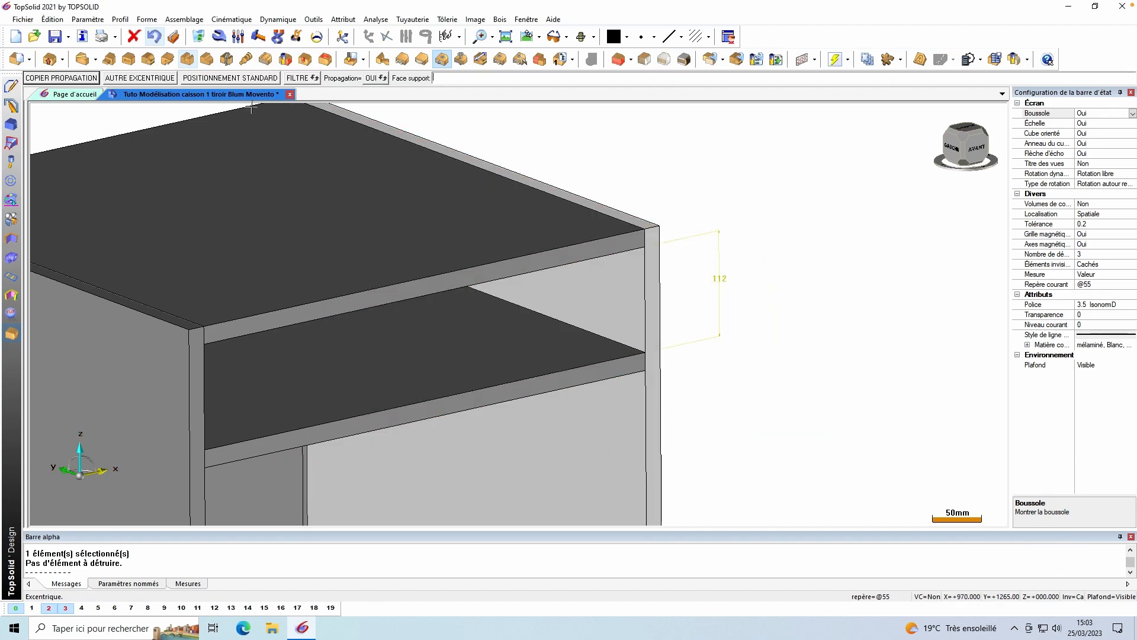
Undo the eccentric distribution on the top panel's right end, including its face and edge selections.
left_click(156, 41)
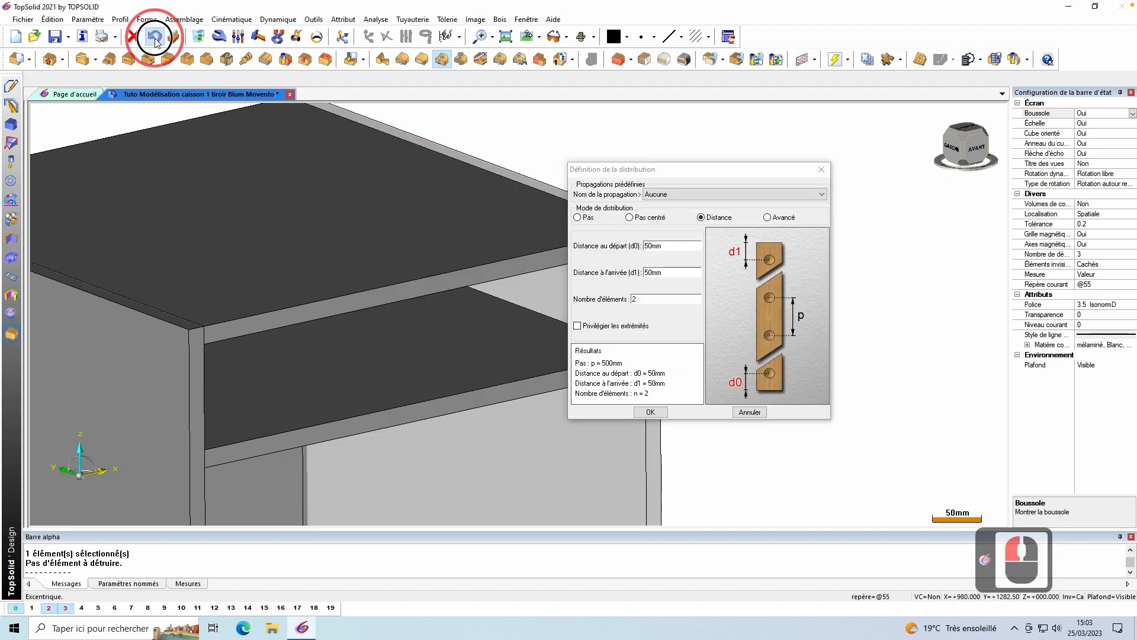
left_click(156, 41)
left_click(156, 39)
left_click(157, 41)
left_click(155, 39)
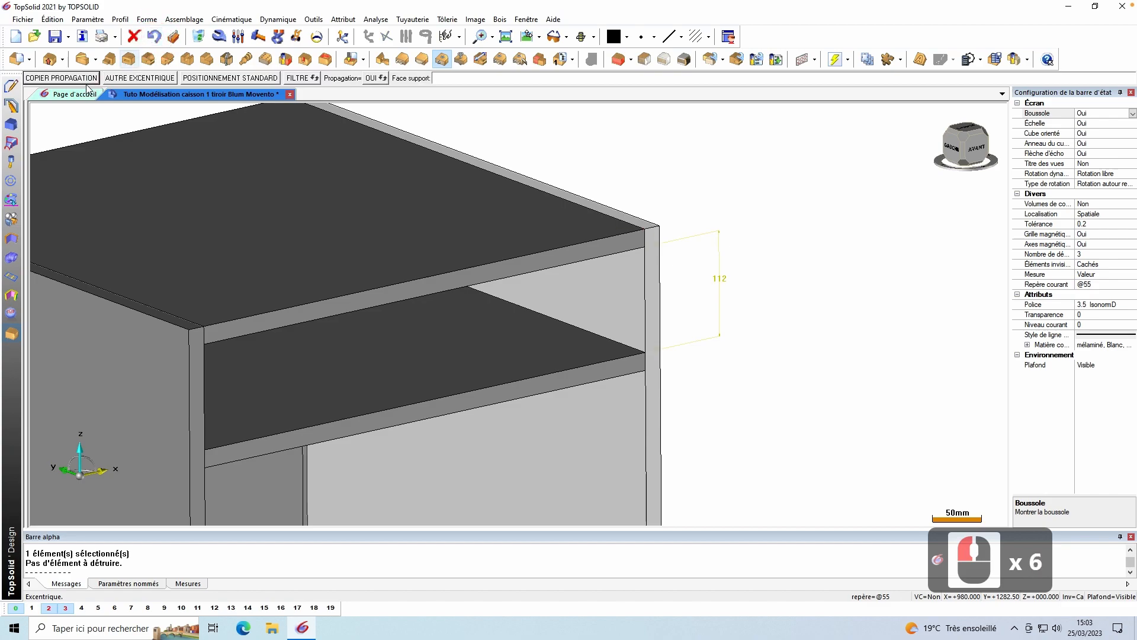
Copy the eccentric propagation to the top panel's right end, drilling the housings in its underside and starting from the front edge.
scroll(389, 160, "down", 2)
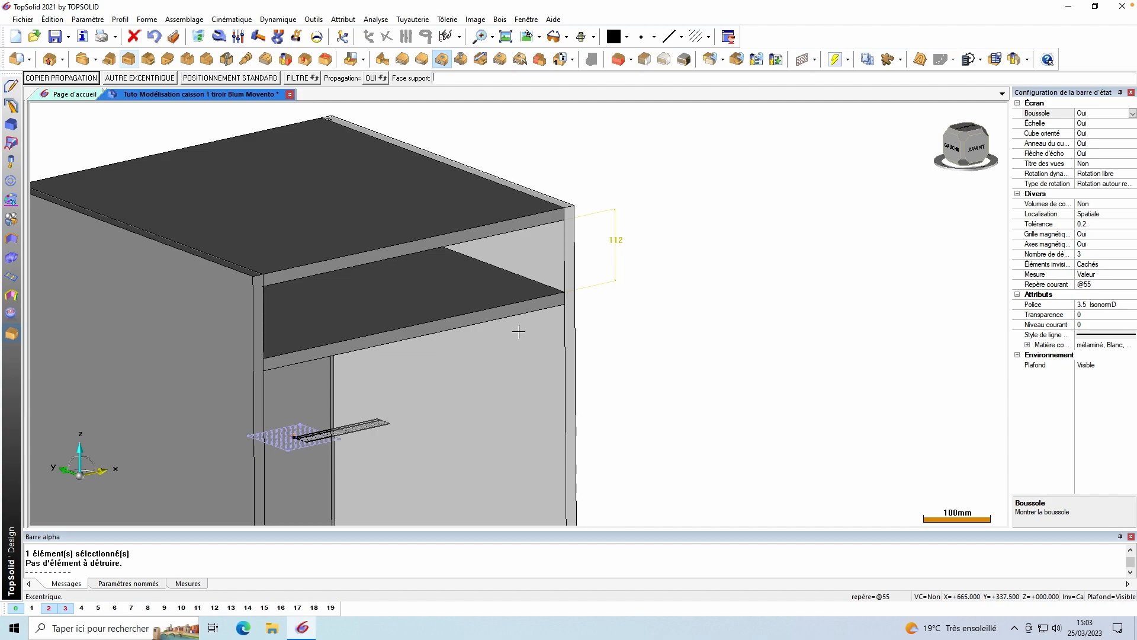
left_click_drag(516, 336, 512, 293, "ctrl")
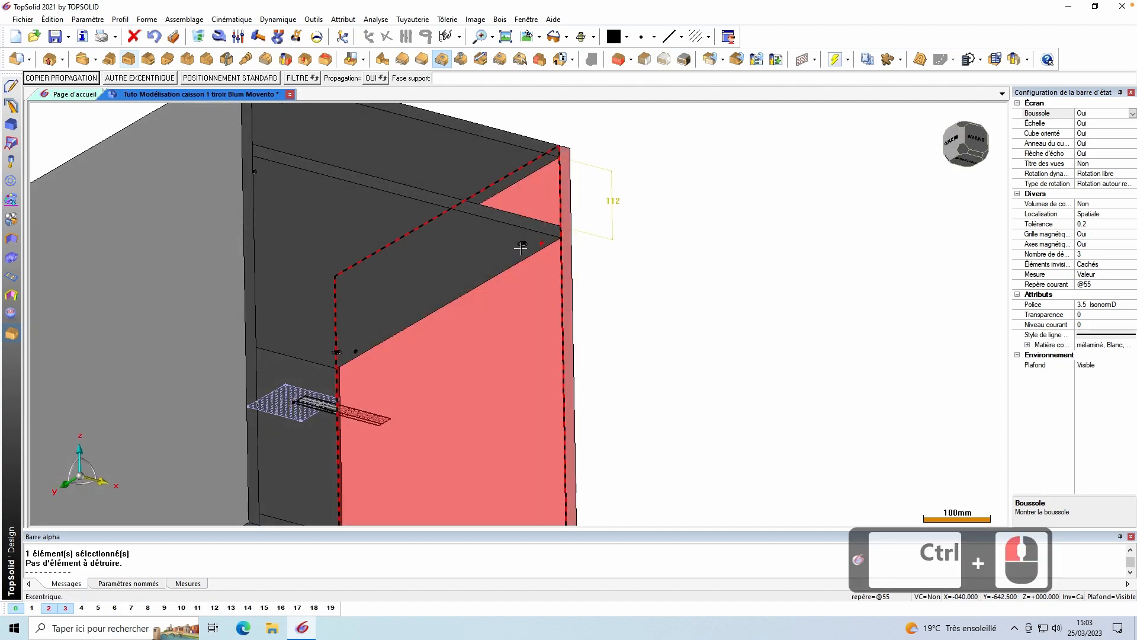
left_click_drag(503, 221, 470, 206, "ctrl")
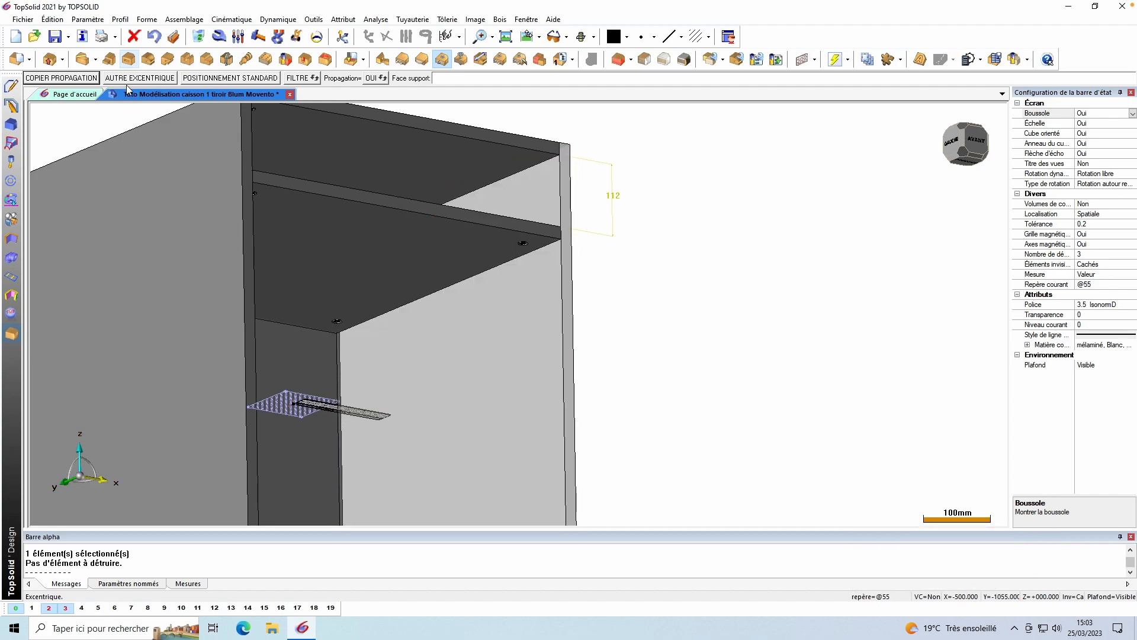
left_click(56, 77)
middle_click_drag(402, 247, 392, 308)
left_click(530, 221)
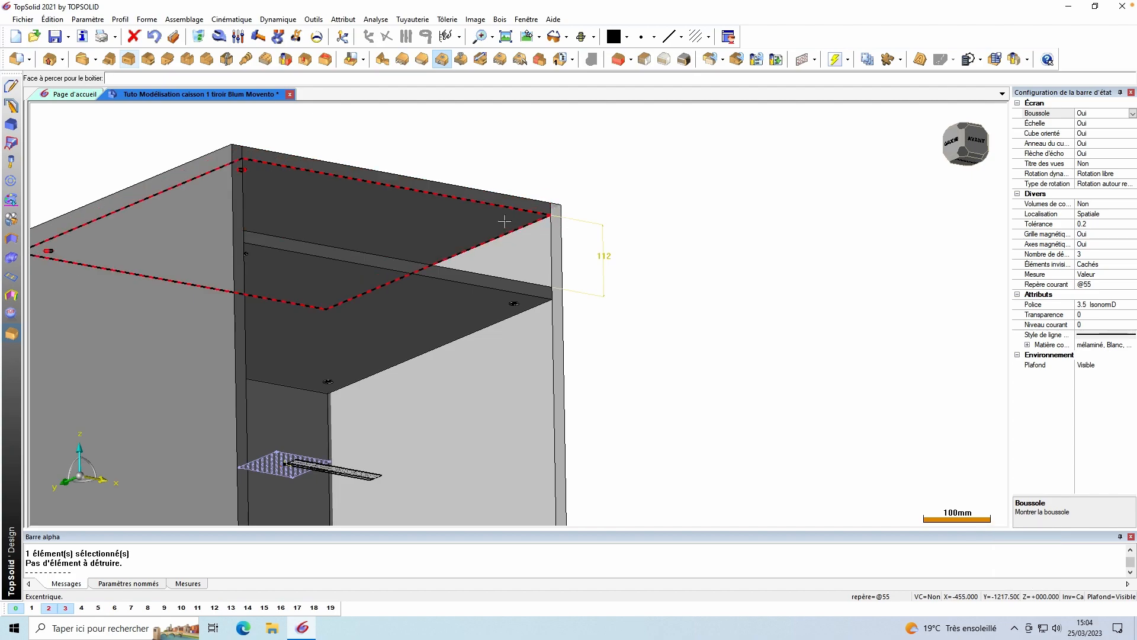
left_click(555, 214)
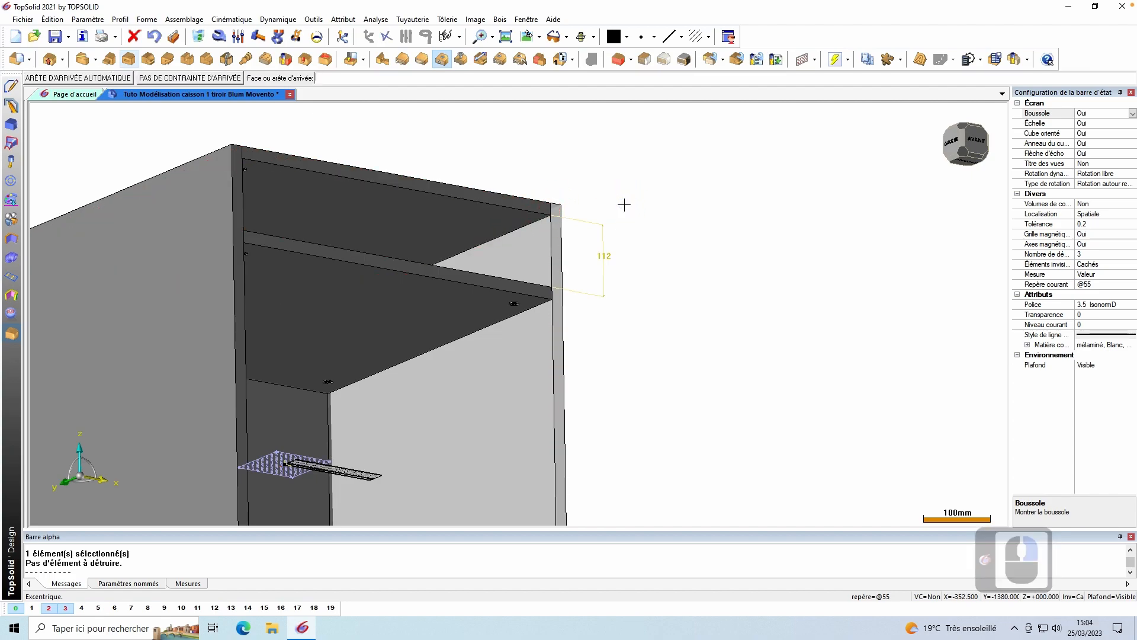
left_click(624, 205)
Examine the eccentric positions along the right side panel near the back groove, and across the whole cabinet.
middle_click_drag(592, 219, 622, 270, "ctrl")
right_click_drag(622, 271, 619, 213, "ctrl")
right_click_drag(732, 247, 668, 247, "ctrl")
scroll(569, 169, "up", 4)
scroll(569, 169, "down", 4)
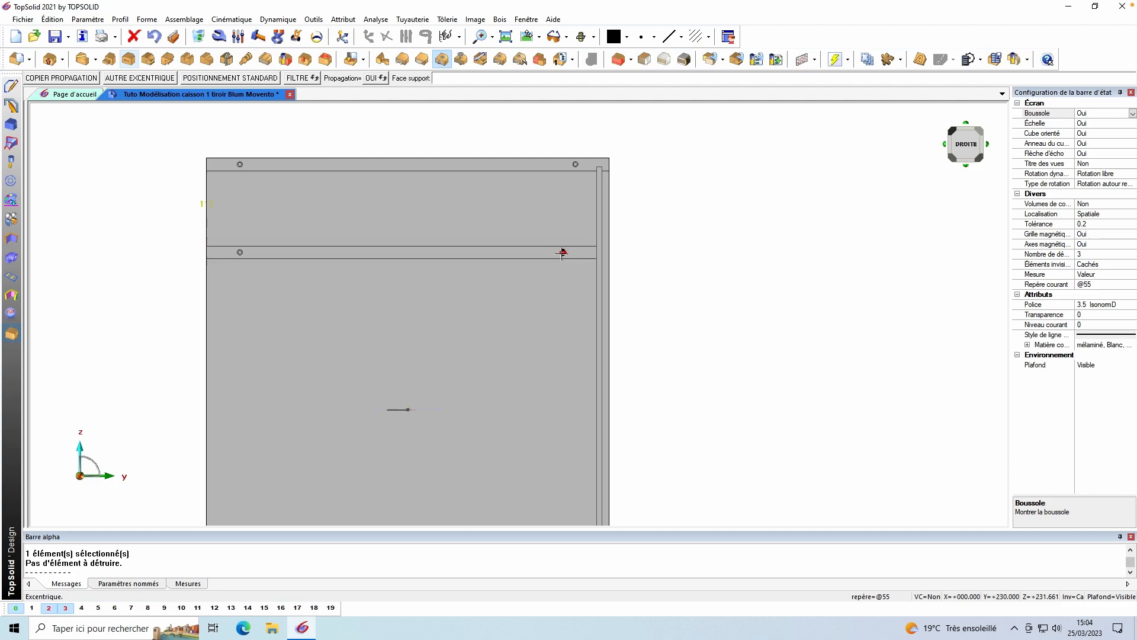
left_click(593, 254)
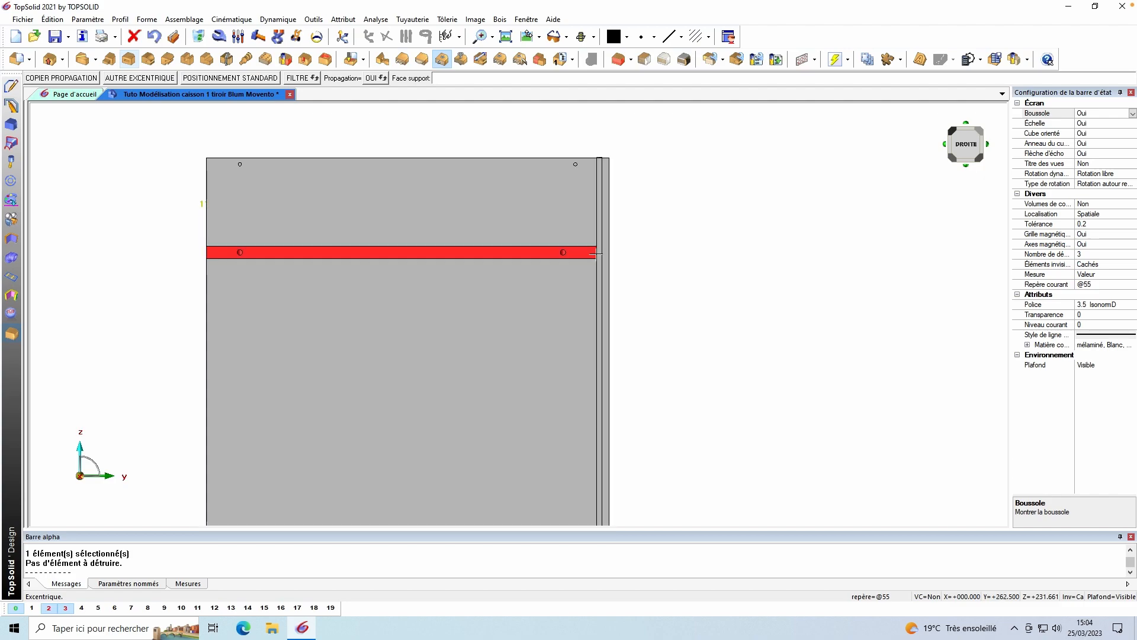
middle_click_drag(646, 256, 744, 264, "ctrl")
scroll(754, 285, "down", 5)
scroll(764, 258, "up", 3)
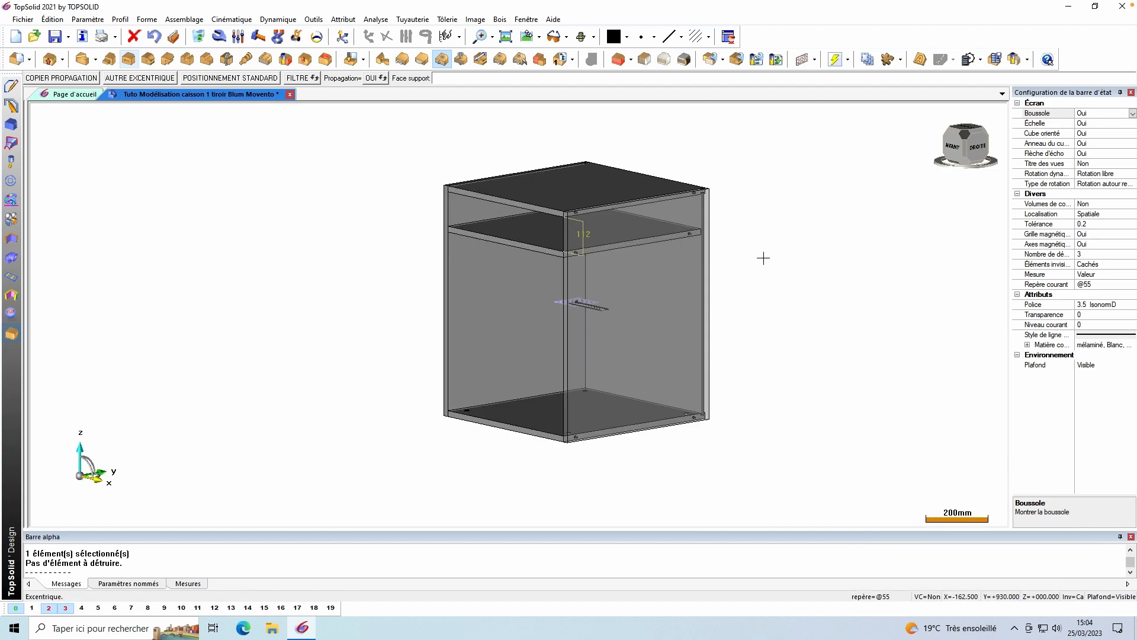